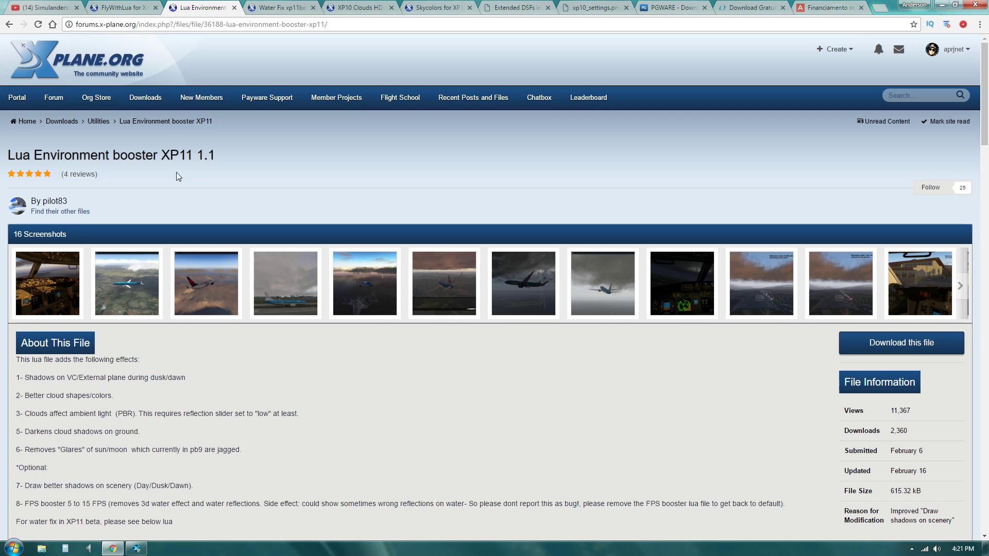
- Download the Lua Environment booster XP11 1.1 file and close its page and the water fix, clouds and sky colors tabs
drag(11, 155, 229, 158)
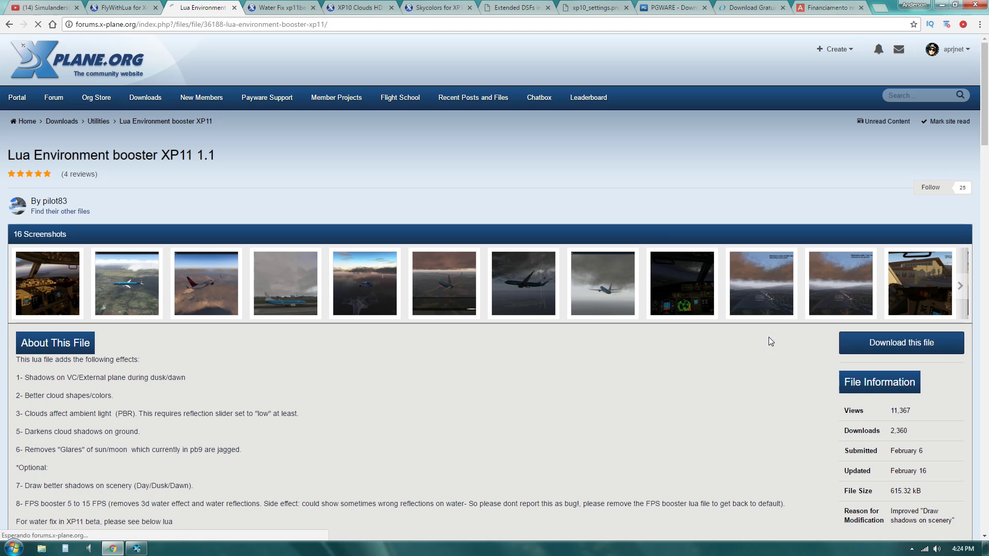
click(901, 343)
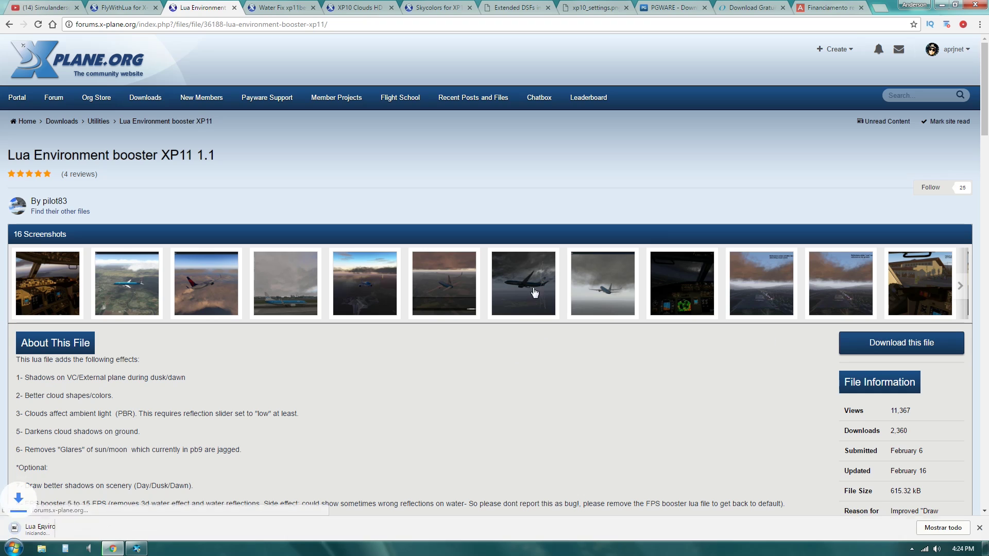
key(ctrl+w)
key(ctrl+w)
key(ctrl+w)
key(ctrl+w)
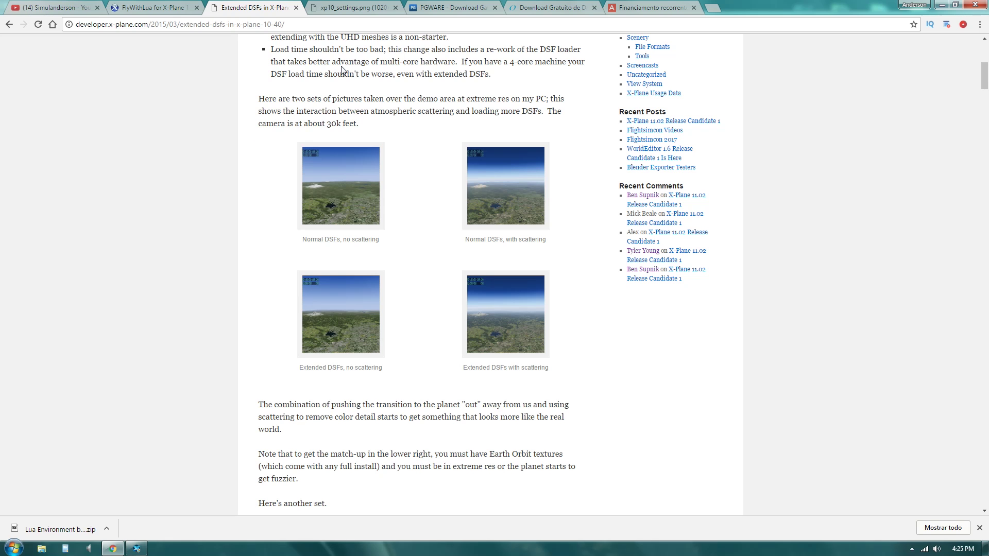
- View the xp10_settings.png image, then open linhas mágicas.txt from the desktop in Sublime Text and highlight all five SETTING_1 lines
click(356, 14)
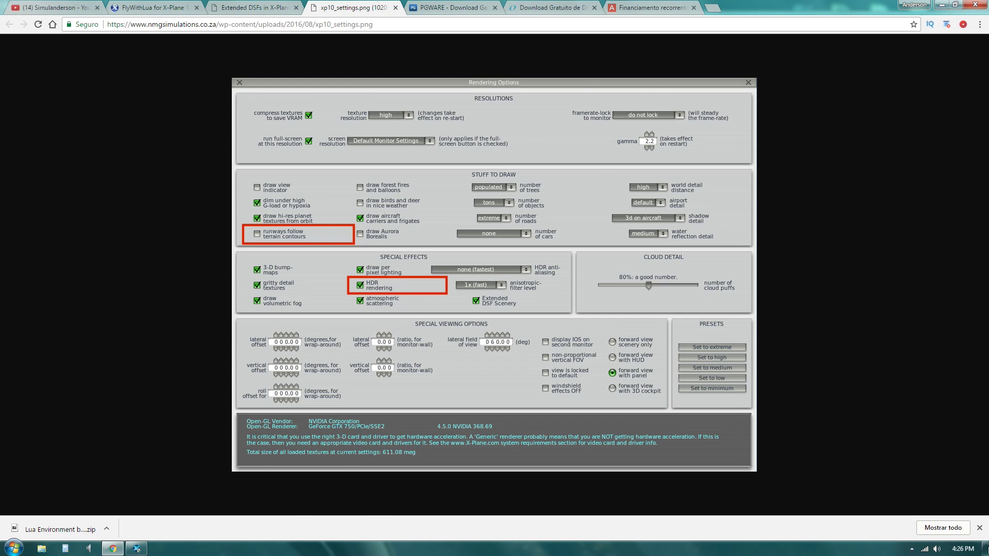
click(985, 553)
double_click(332, 75)
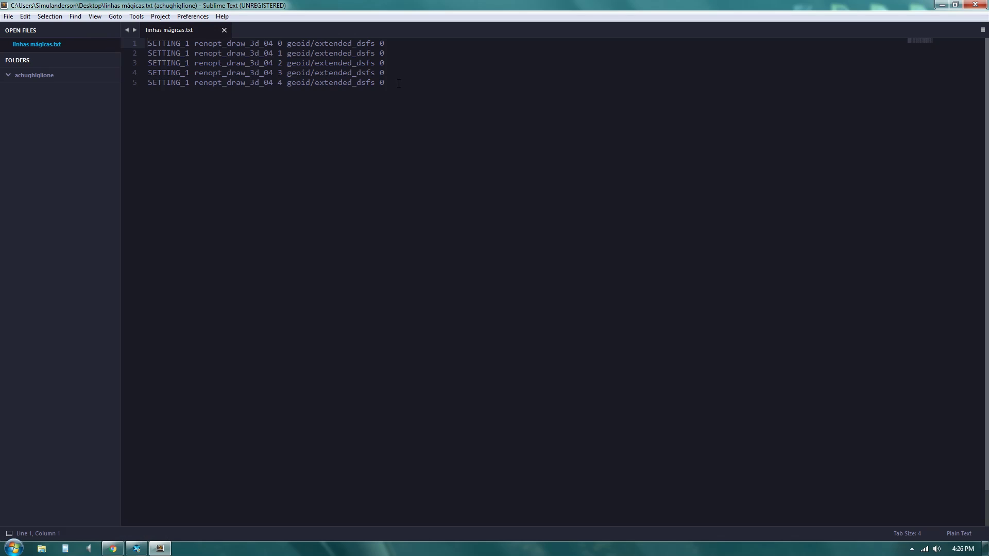
drag(398, 84, 136, 37)
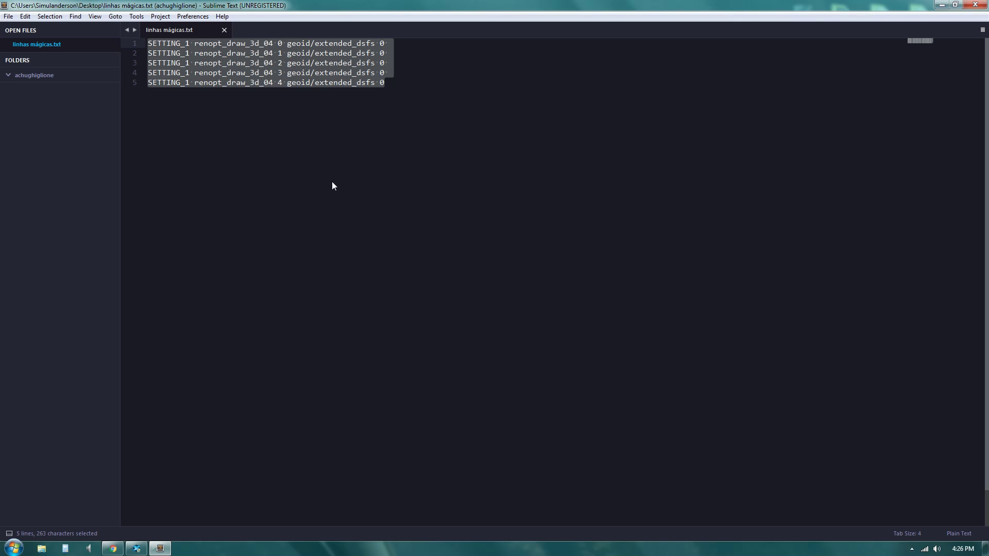
- Switch to Chrome's Extended DSFs article and enlarge the extended and normal DSFs pictures without scattering to examine frame rates and terrain
mouse_move(113, 548)
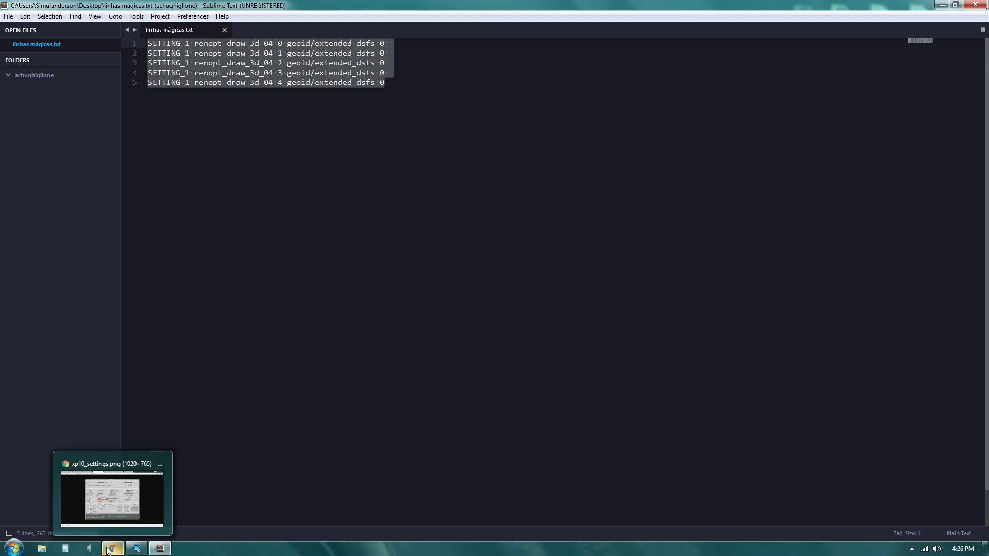
click(111, 501)
click(257, 10)
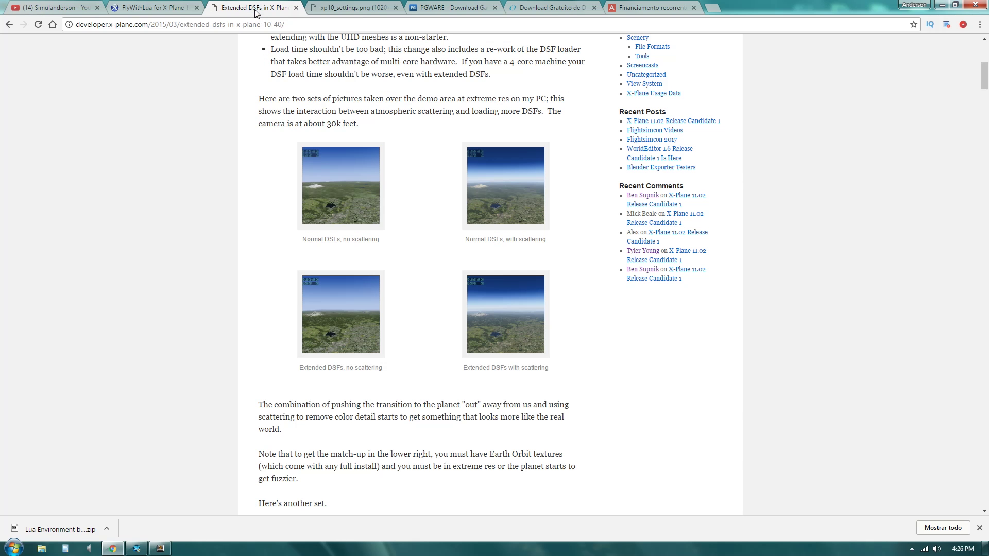
scroll(209, 244, up, 2)
scroll(209, 245, down, 2)
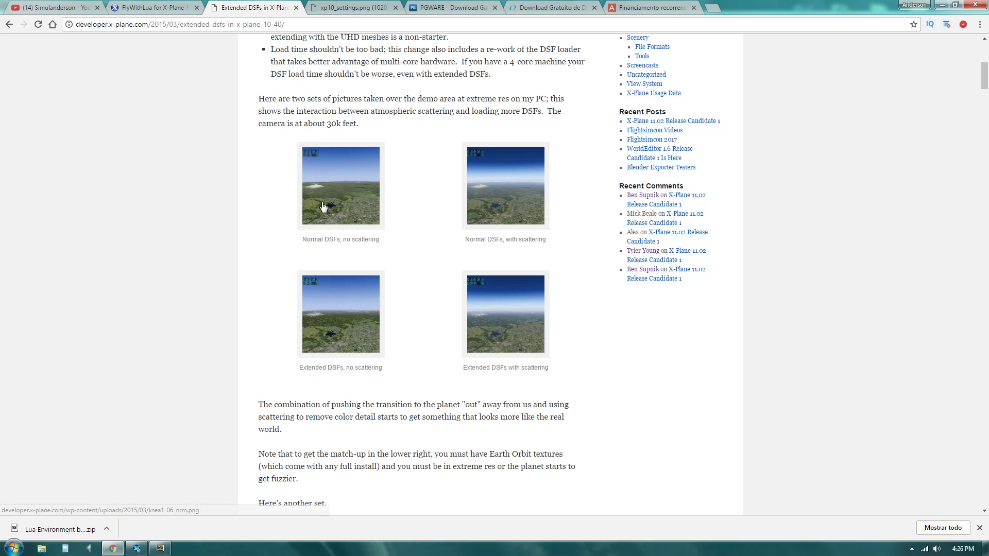
click(345, 340)
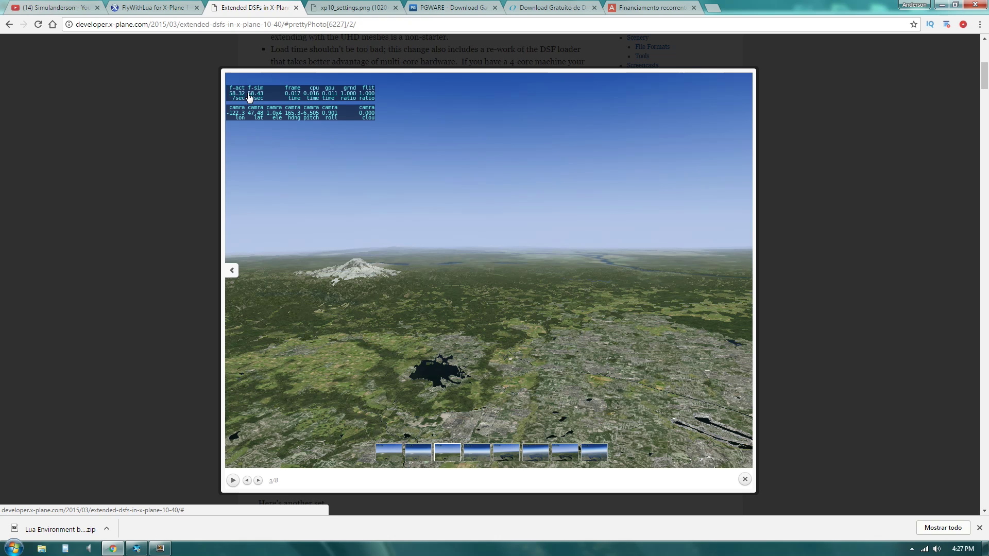
click(180, 130)
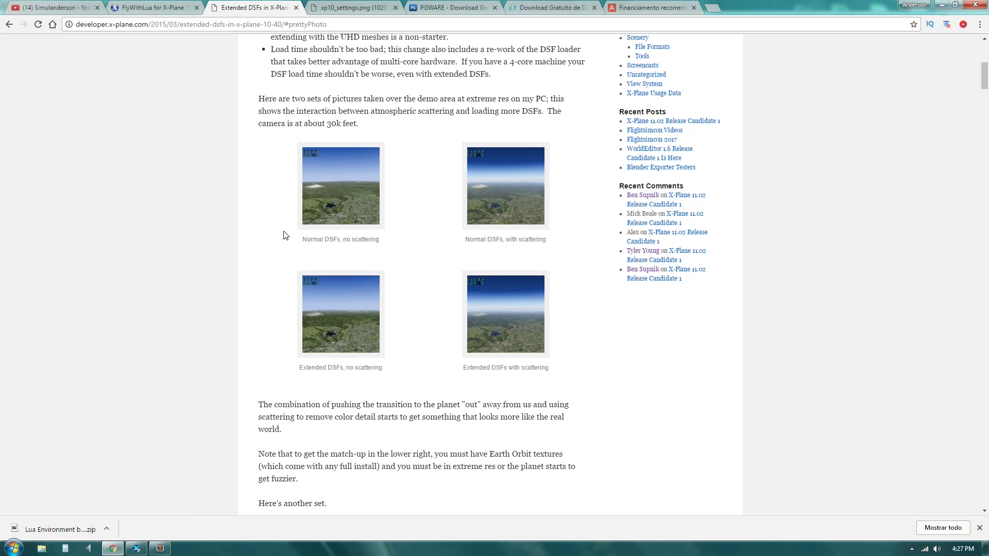
click(333, 198)
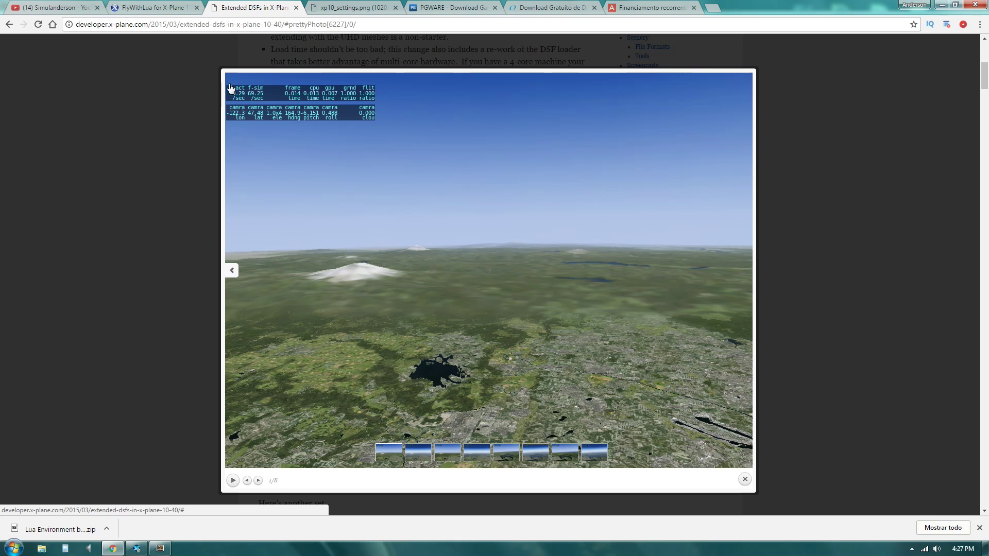
click(184, 143)
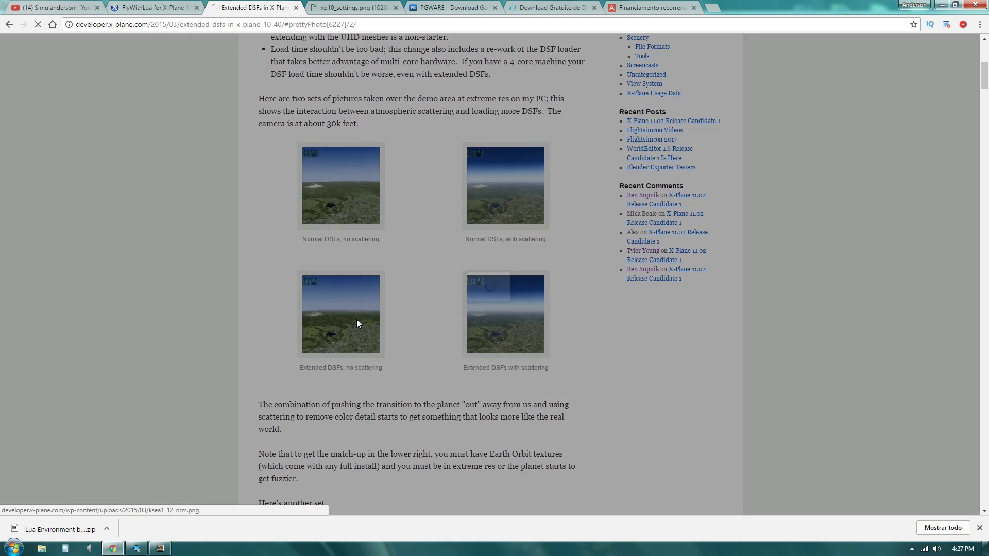
- Compare the extended and normal DSFs no-scattering pictures again, and view the normal DSFs picture with scattering
click(357, 319)
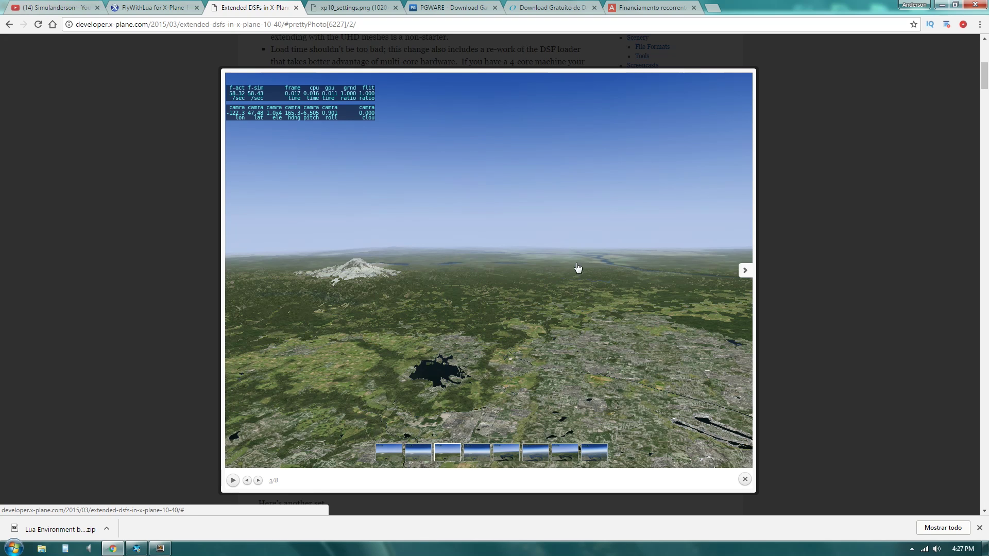
click(116, 273)
click(315, 191)
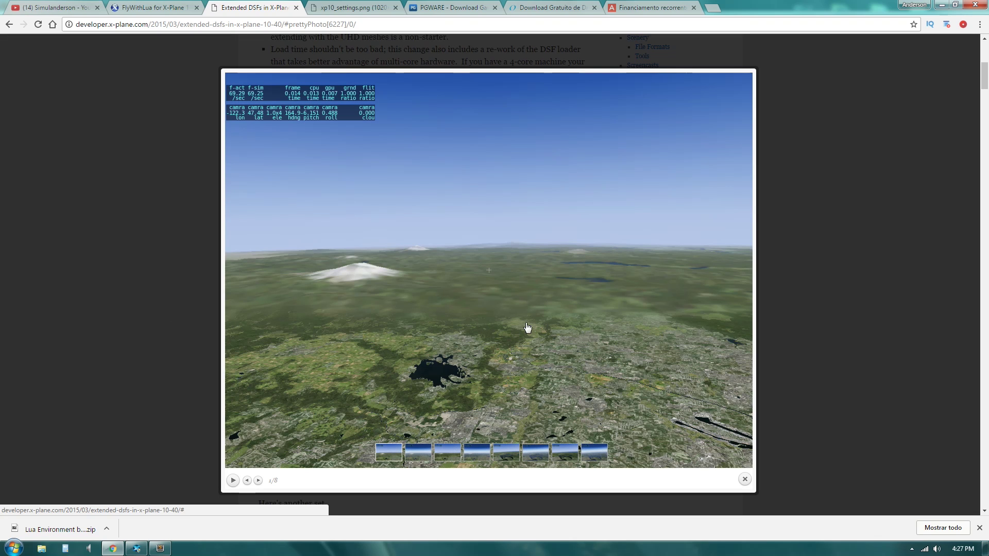
click(675, 316)
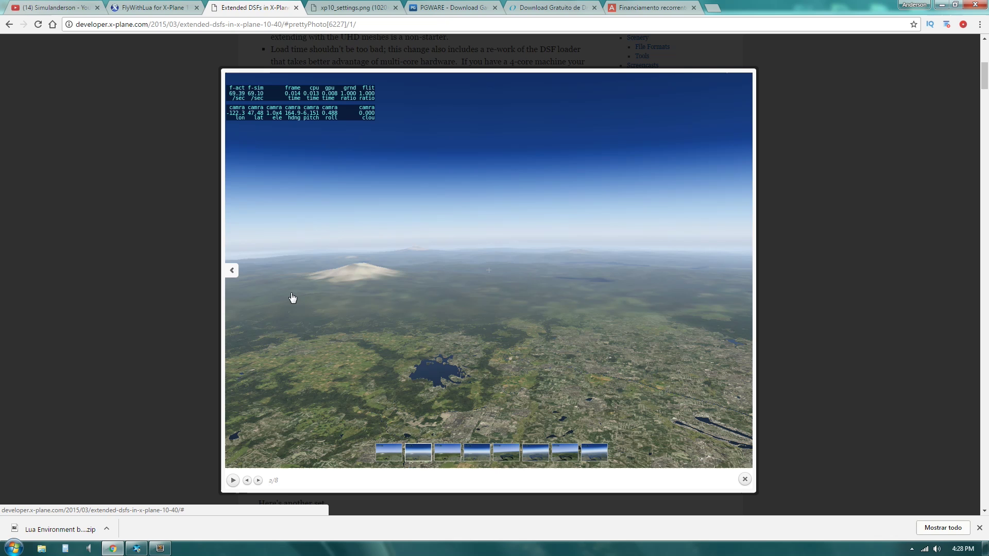
click(200, 269)
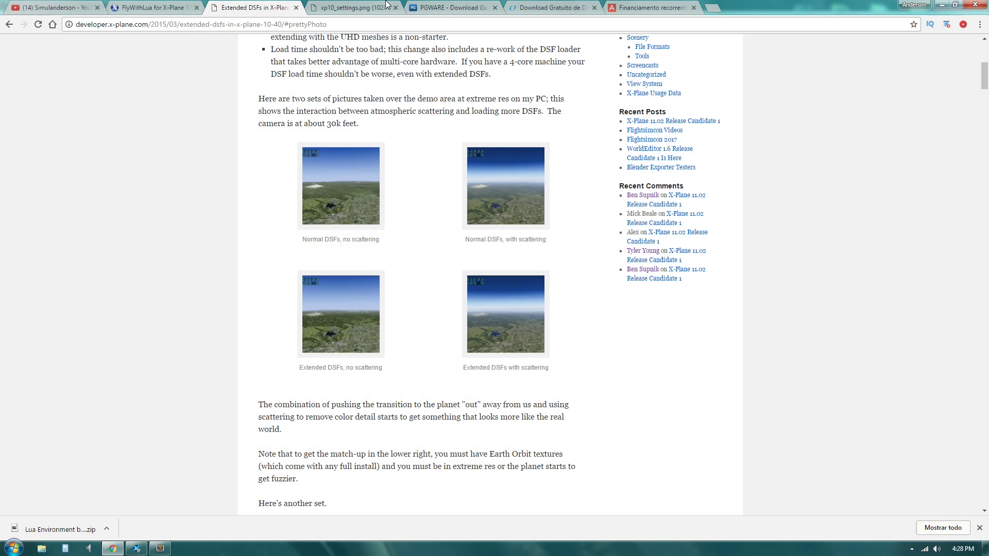
- Review the xp10_settings.png image, GameGain with its PGWARE page, and the Driver Booster 4 Free page, closing the GameGain program window
click(355, 7)
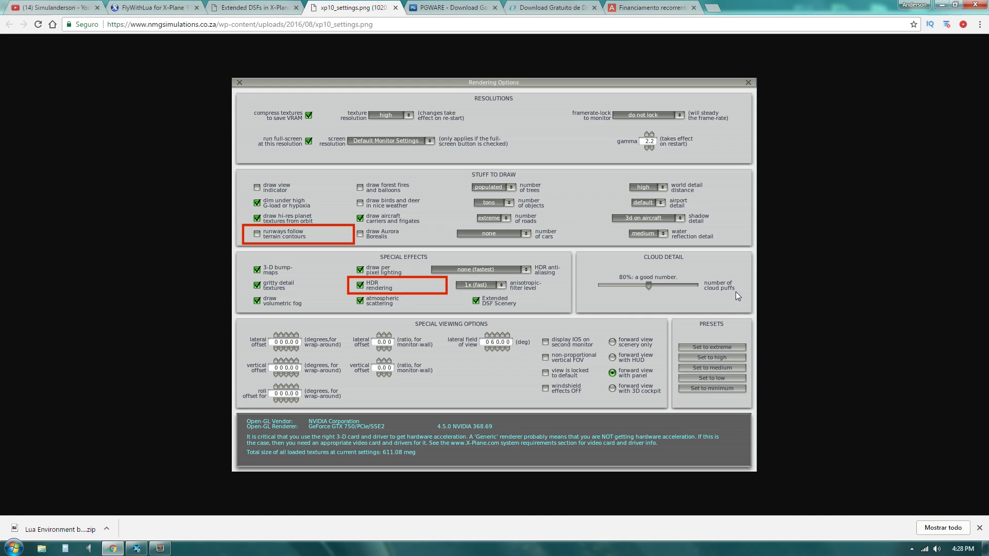
key(ctrl+Tab)
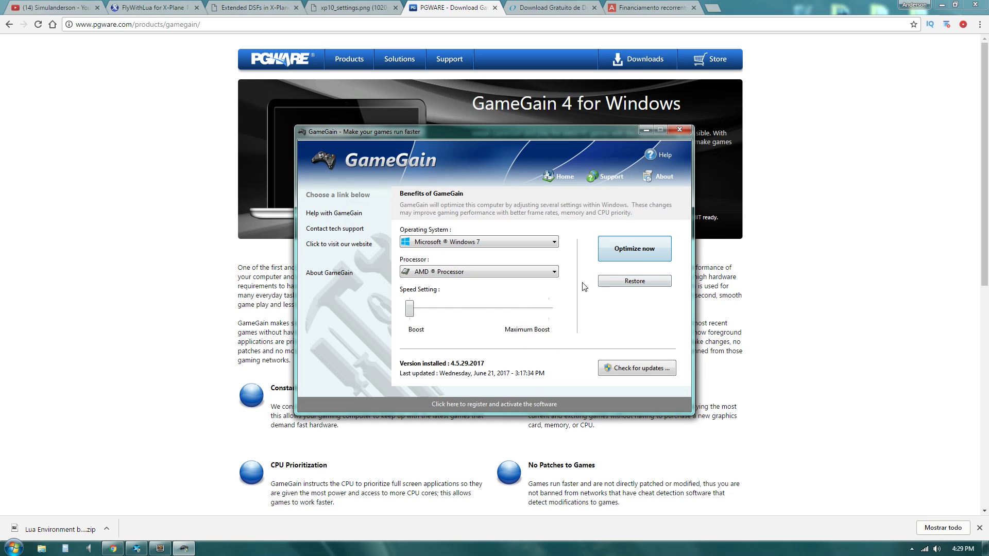
click(679, 129)
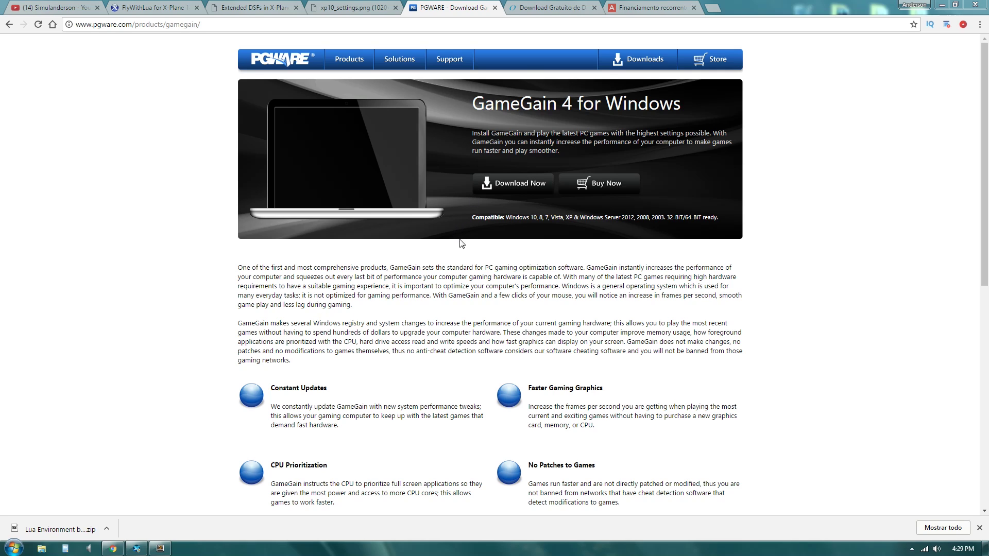
click(539, 15)
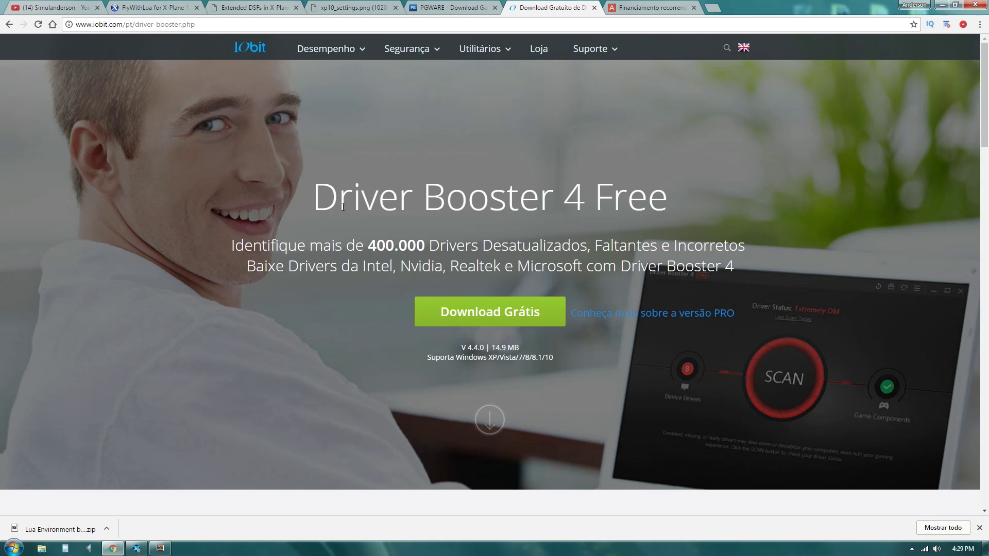
drag(310, 208, 628, 188)
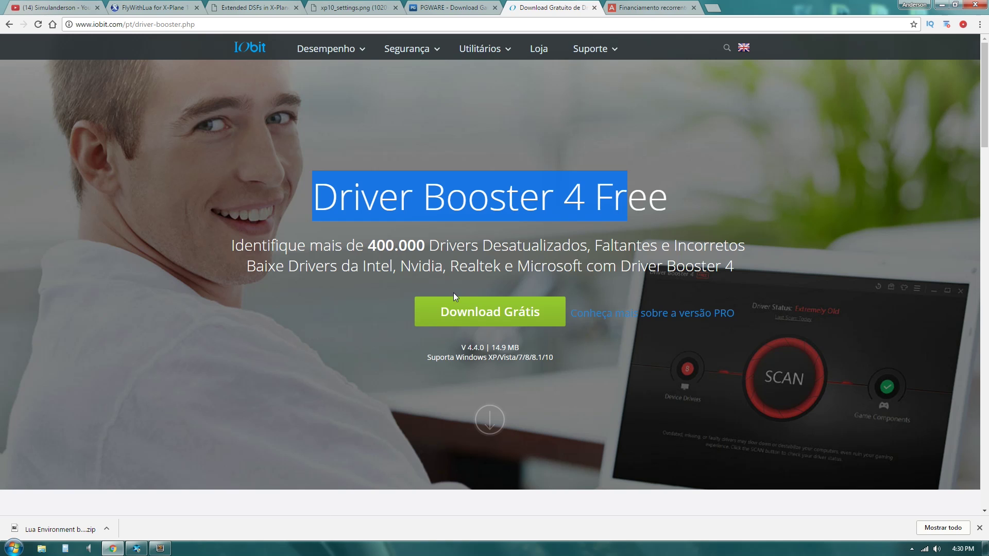
- Switch to X-Plane, compare the cockpit view with the external airport view, and display the frame rate readout
key(alt+Tab)
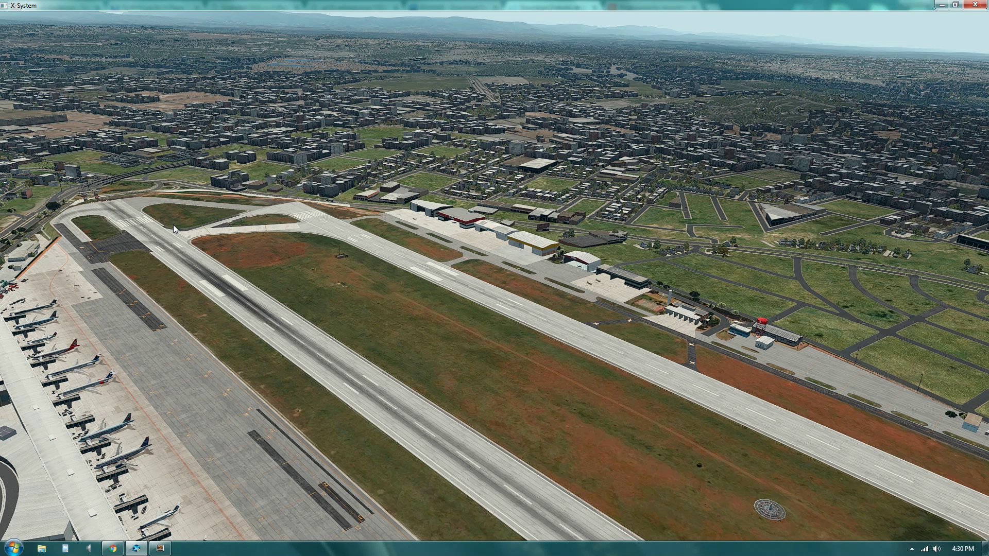
key(w)
key(shift+4)
key(w)
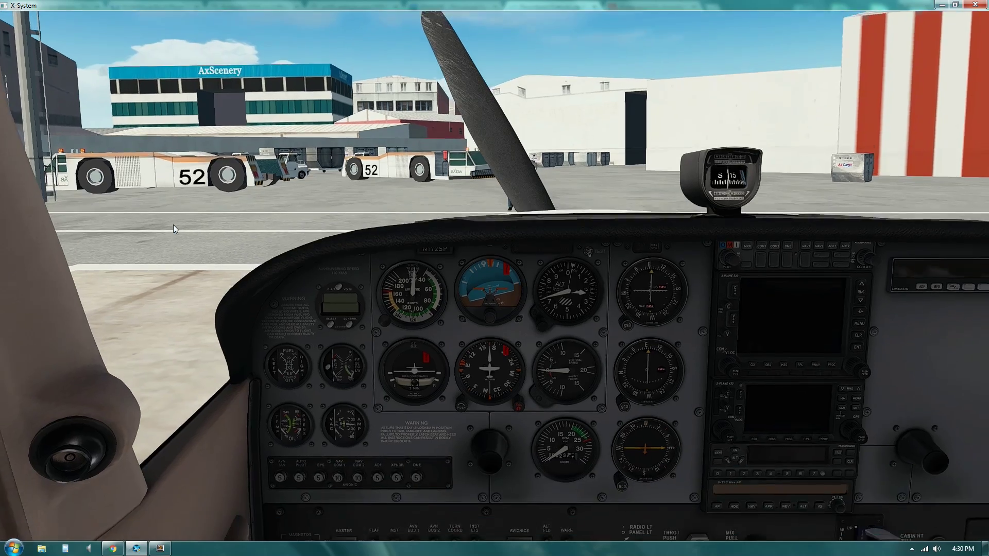
key(shift+4)
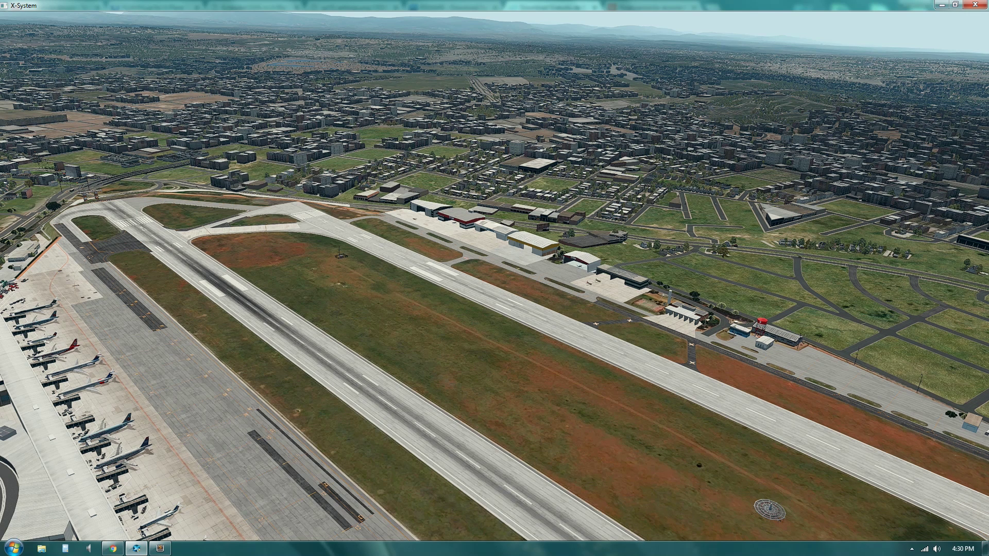
key(ctrl+shift+f)
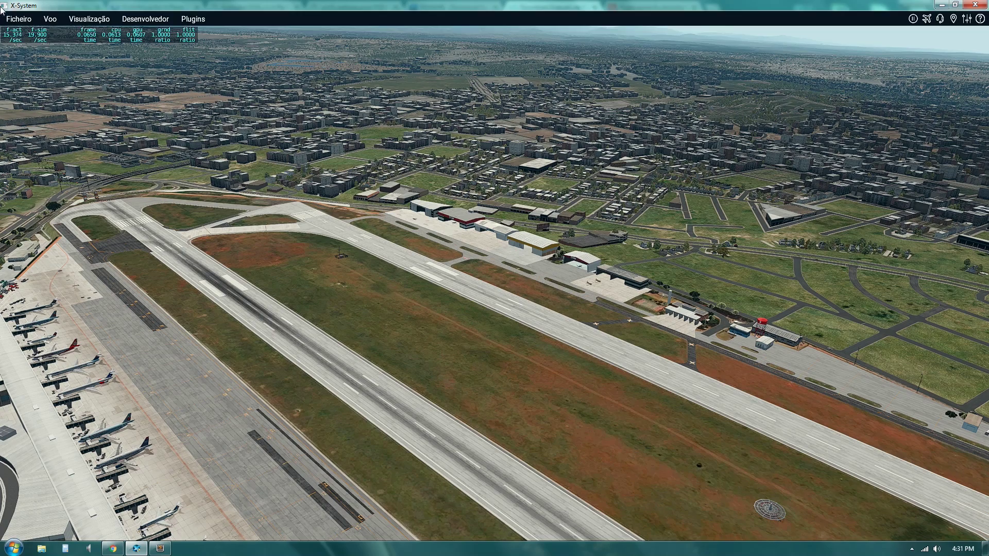
- Quit X-Plane and select FlyWithLua.zip on the desktop
click(975, 5)
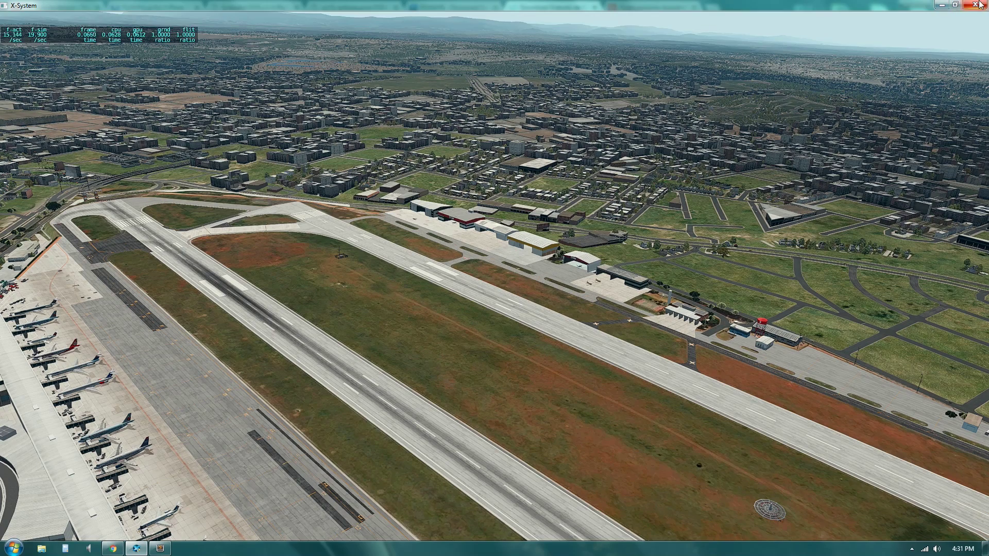
click(586, 337)
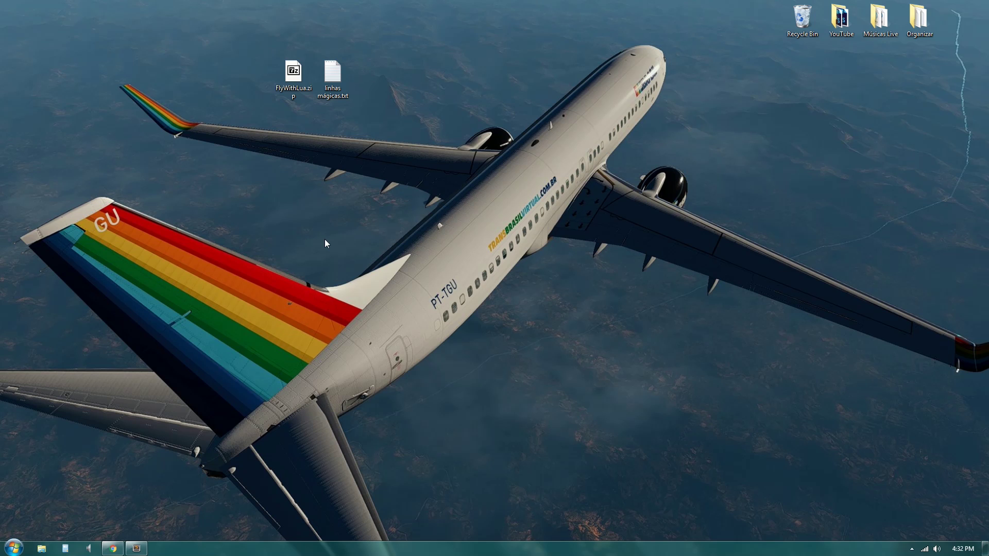
click(292, 90)
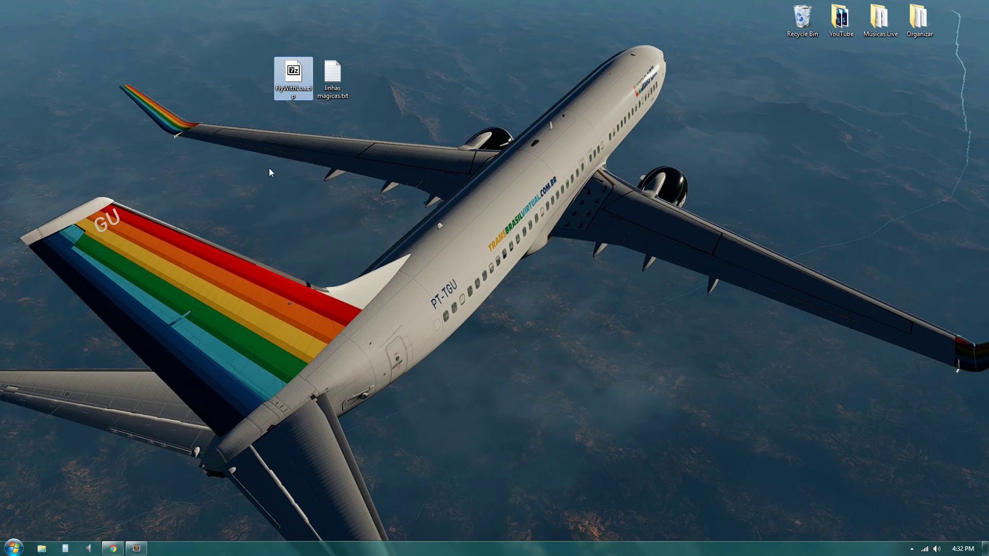
- Move Lua Environment booster.zip from the Downloads folder to the desktop and close the folder window
click(20, 547)
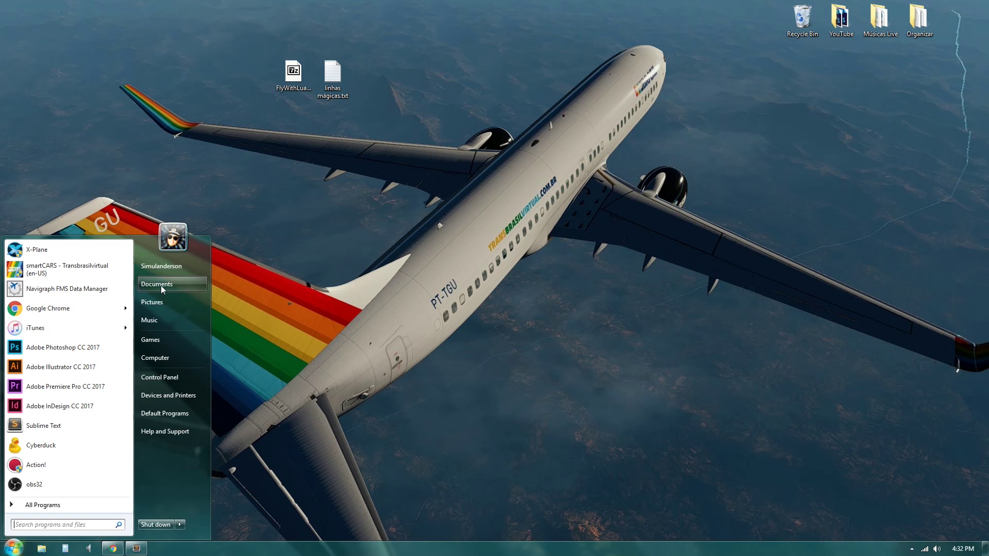
click(170, 267)
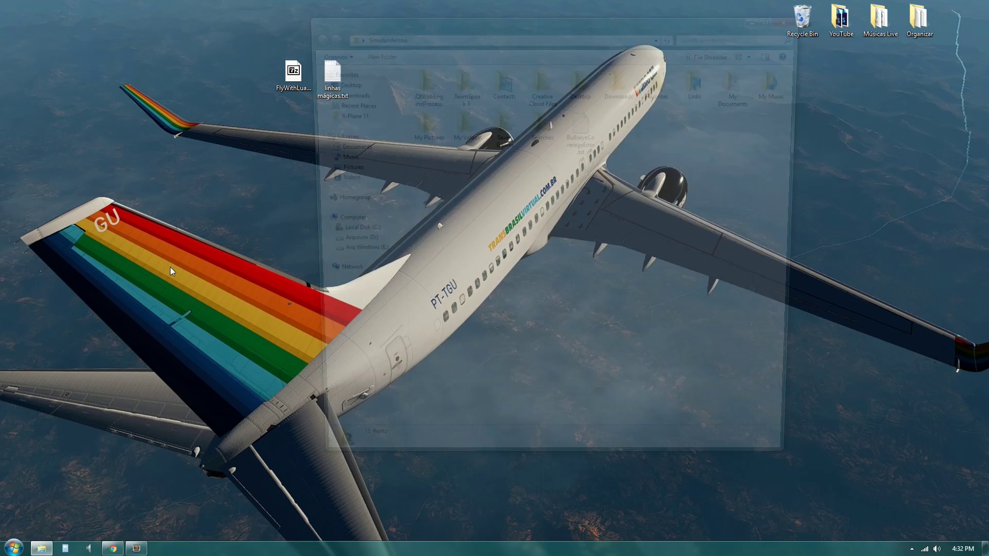
click(340, 91)
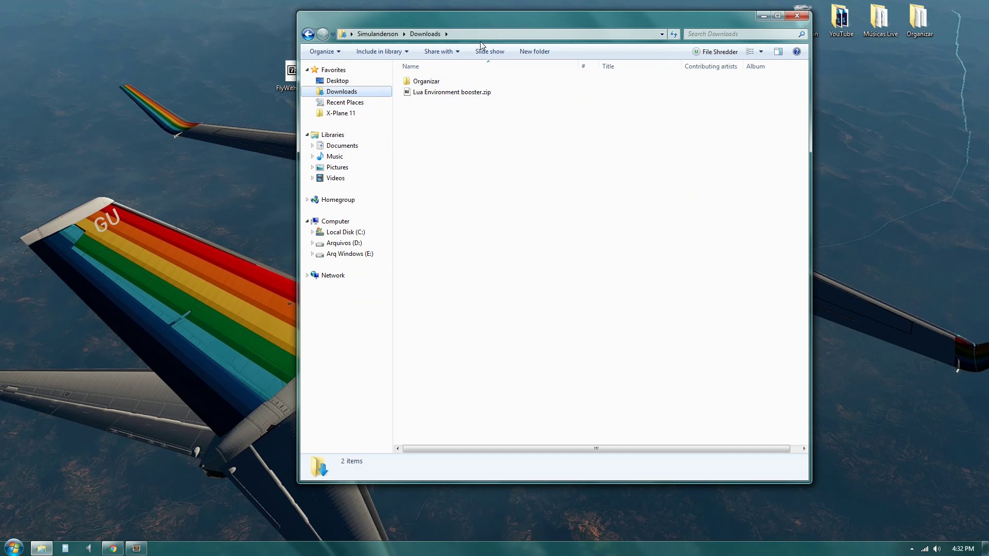
drag(497, 23, 756, 70)
drag(740, 143, 372, 93)
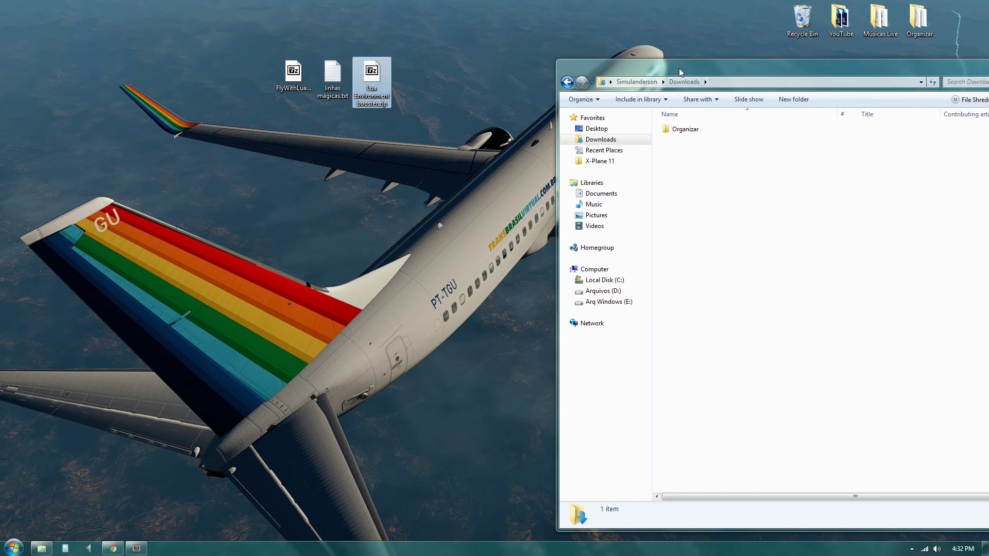
drag(695, 65, 402, 60)
click(767, 59)
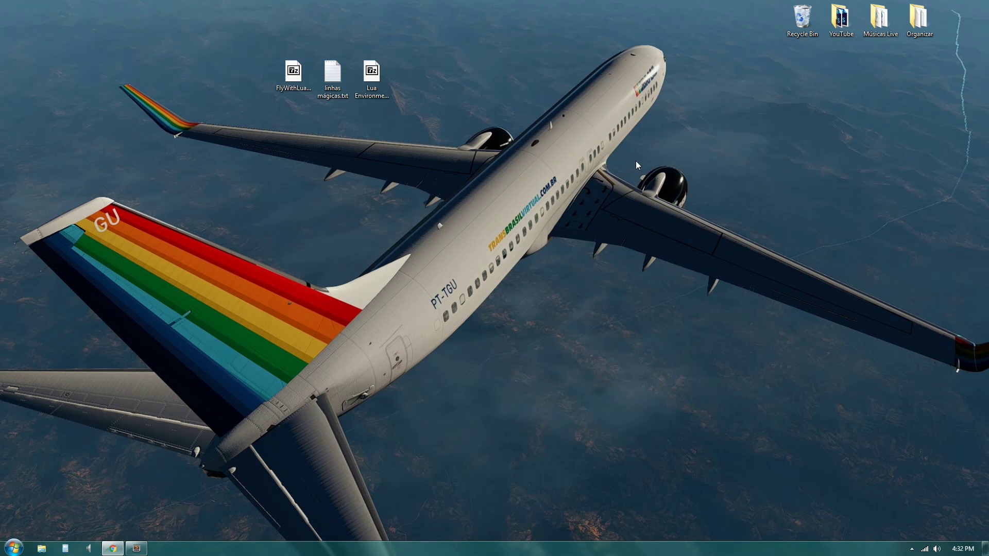
- Extract the FlyWithLua folder from FlyWithLua.zip onto the desktop and close the archive
double_click(291, 75)
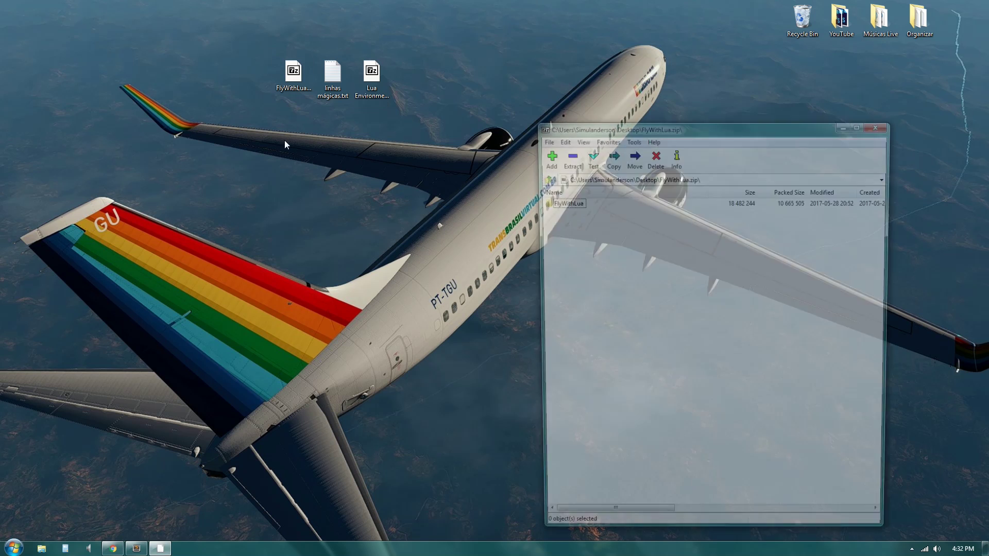
drag(567, 205, 466, 203)
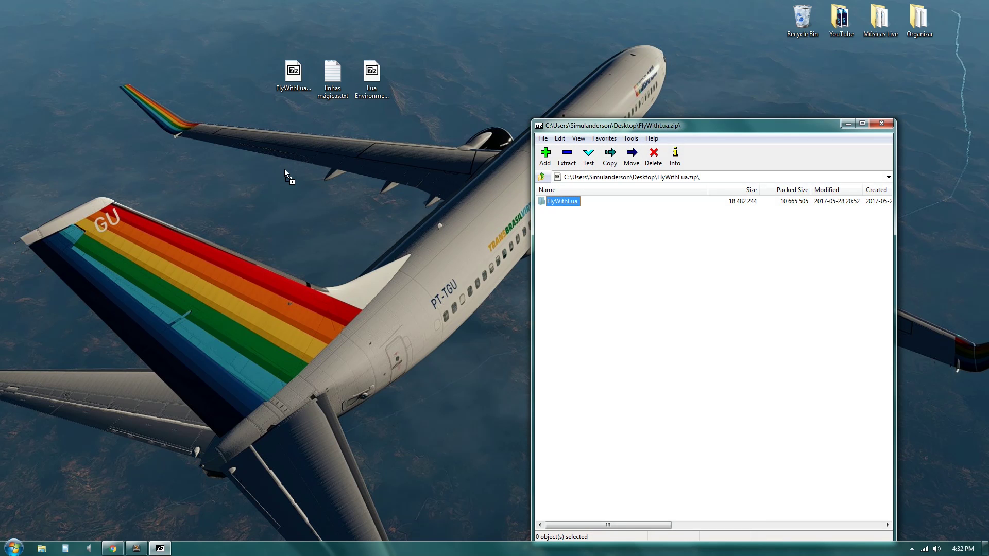
drag(284, 169, 284, 169)
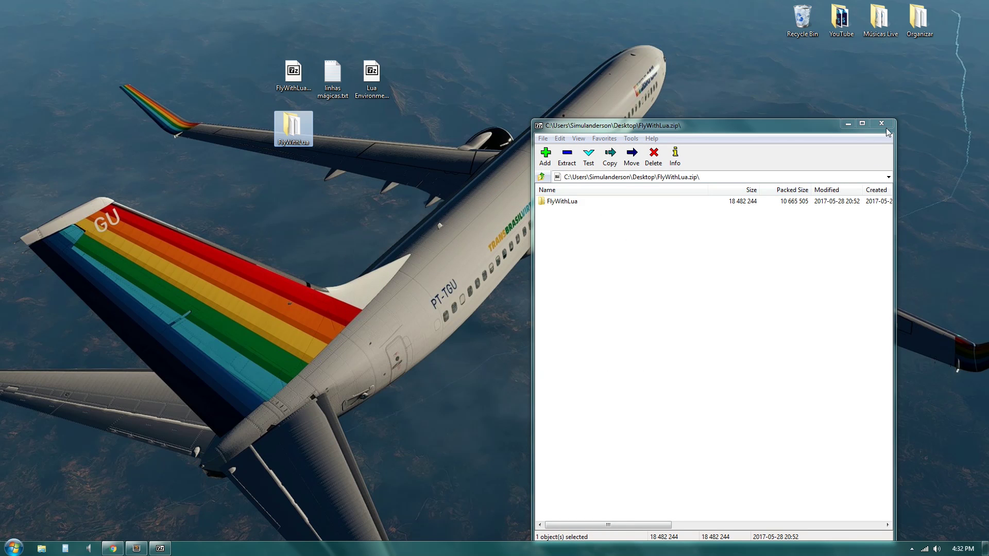
click(881, 124)
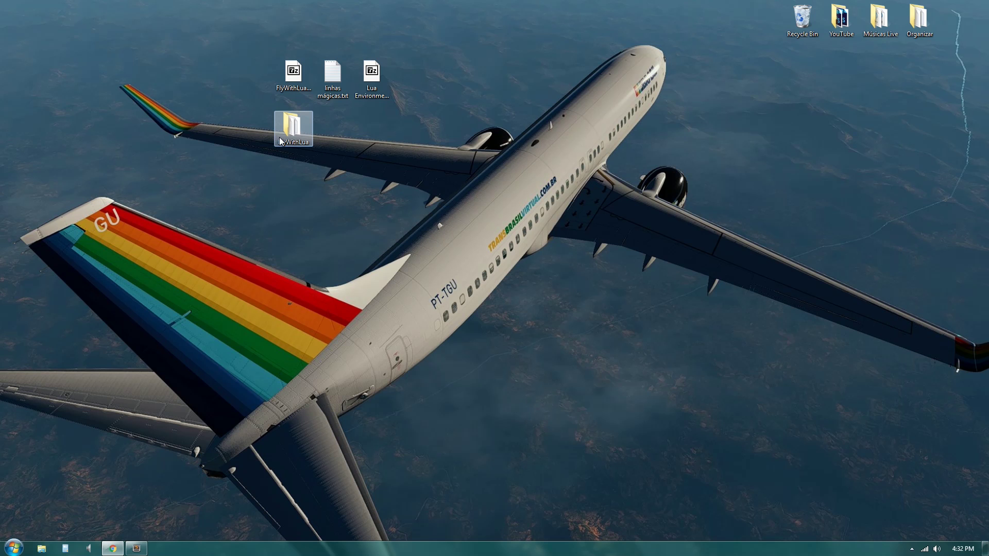
- Copy FPSboost.lua from Lua Environment booster.zip into the Scripts folder of the extracted FlyWithLua folder
double_click(281, 142)
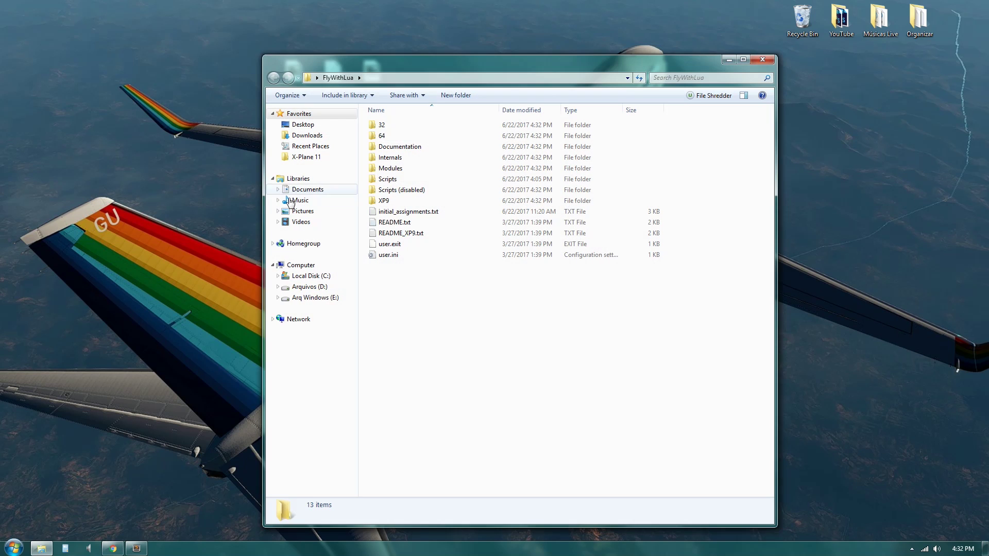
drag(478, 61, 510, 151)
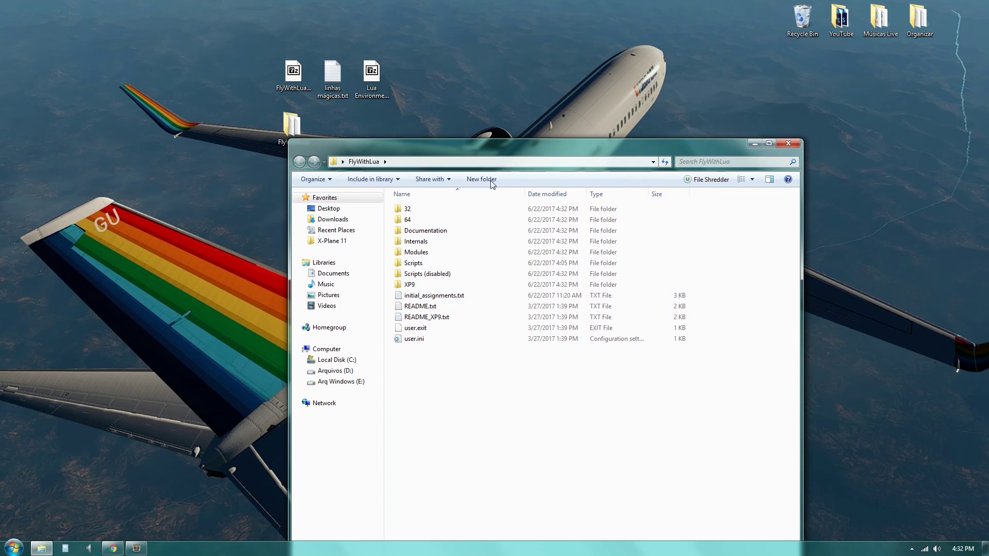
double_click(412, 263)
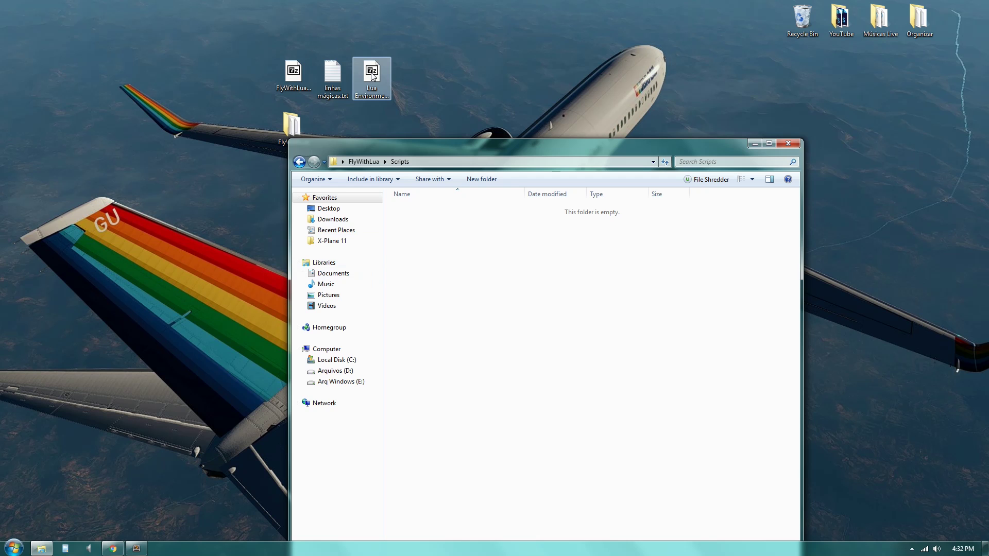
double_click(372, 73)
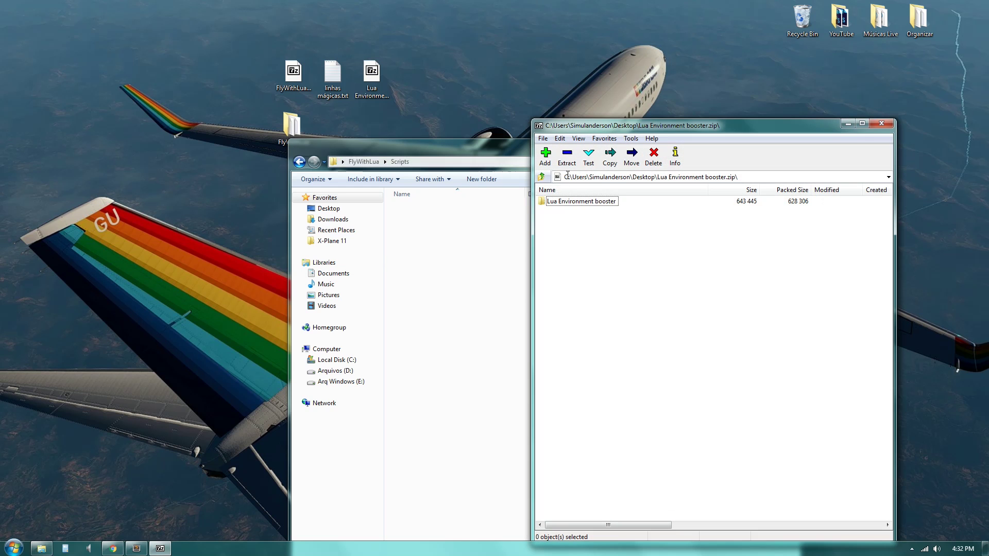
click(596, 201)
double_click(596, 200)
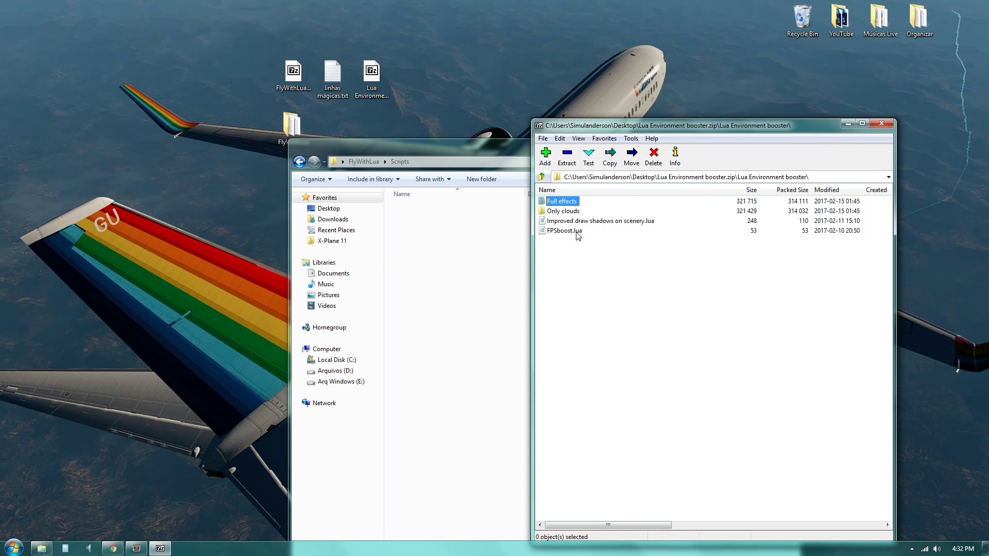
drag(566, 230, 451, 253)
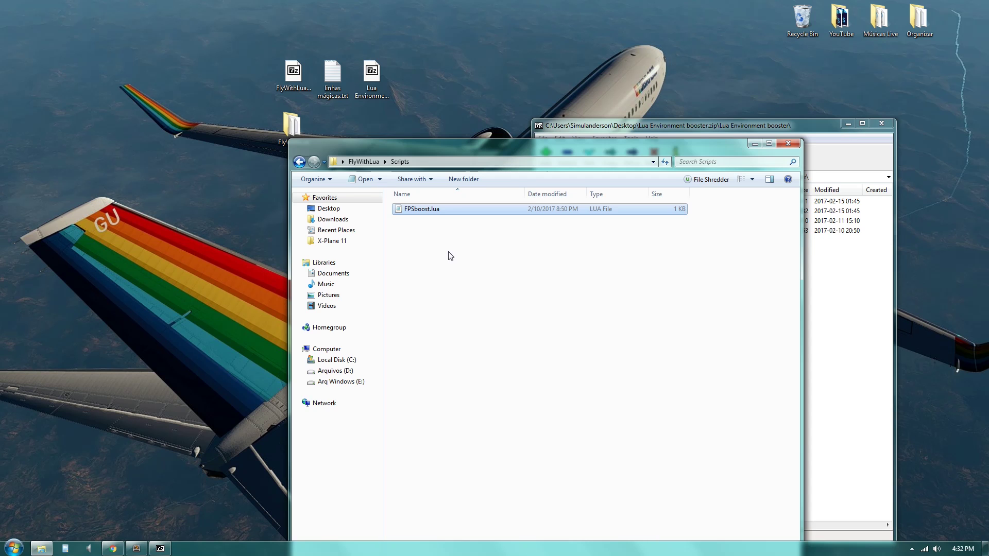
- Point out Improved draw shadows on scenery.lua in the booster archive, and close the archive and Scripts folder windows
click(785, 274)
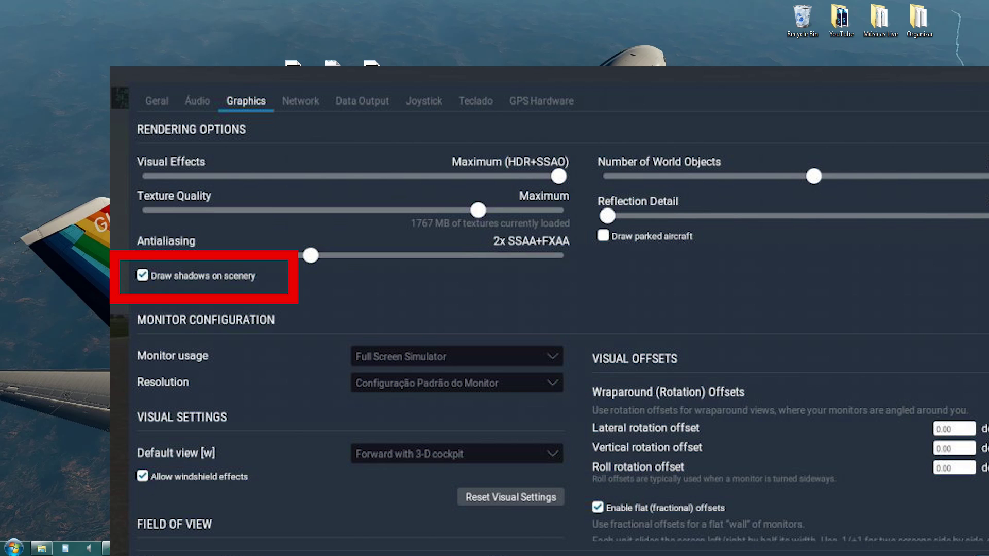
click(604, 220)
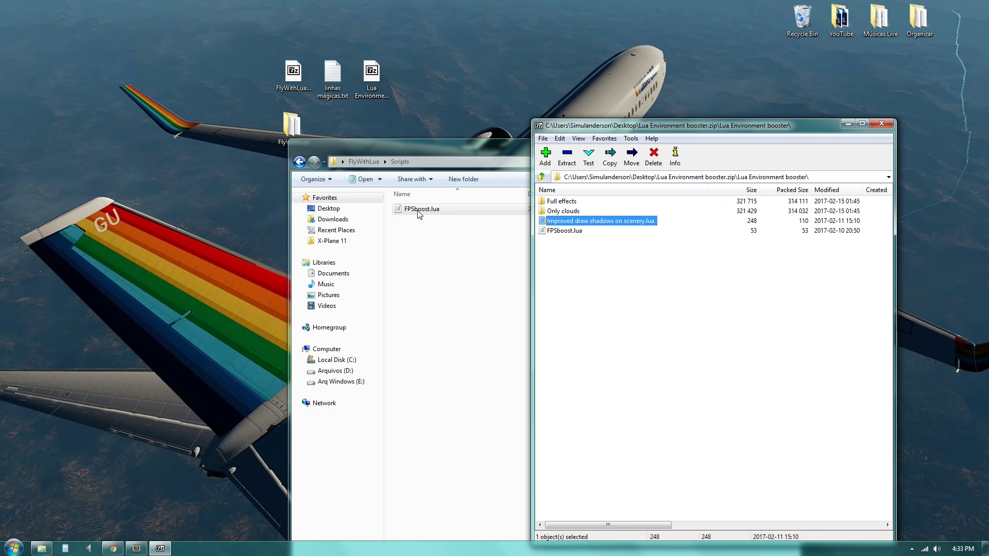
click(881, 124)
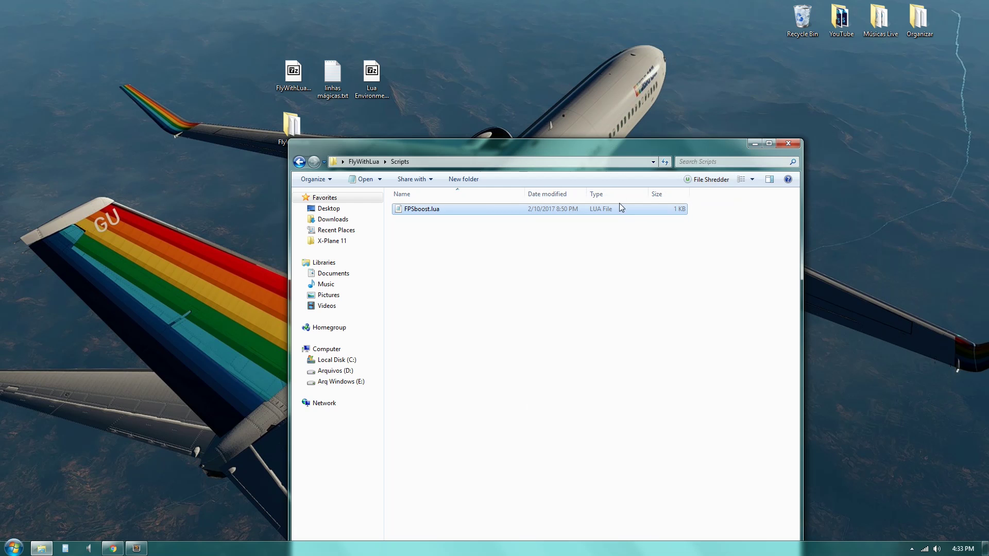
click(788, 143)
- Move the FlyWithLua folder from the desktop into the plugins folder under X-Plane 11\Resources
drag(337, 133, 288, 155)
right_click(298, 126)
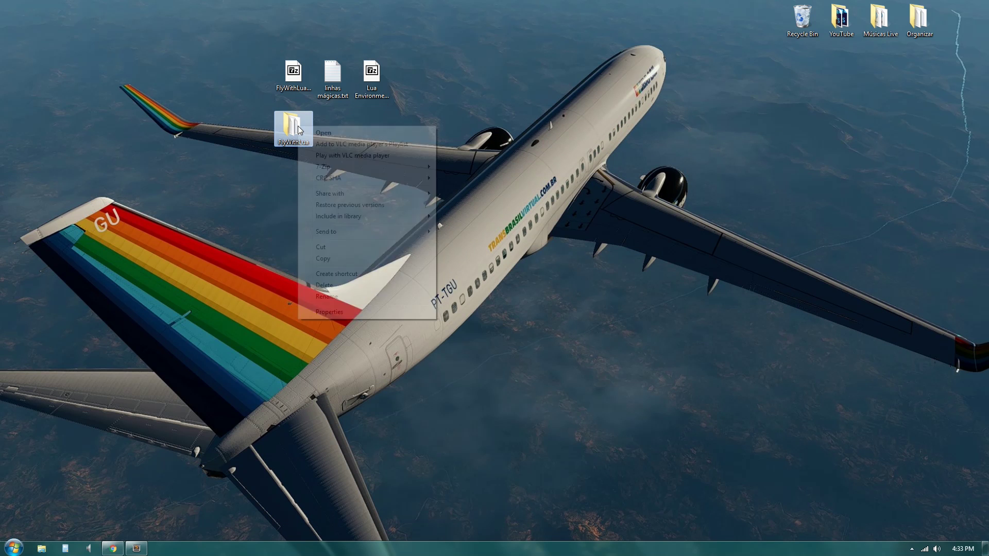
click(332, 249)
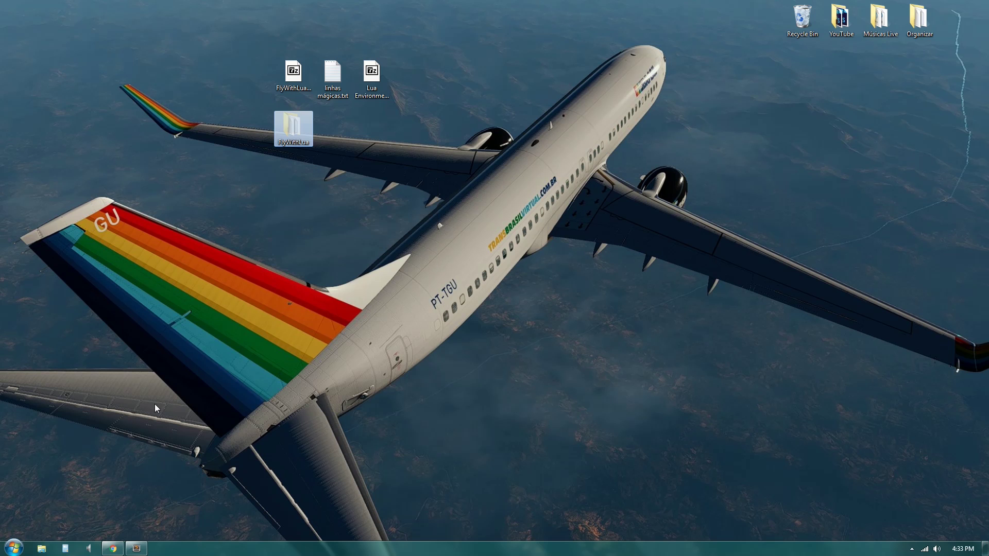
click(24, 553)
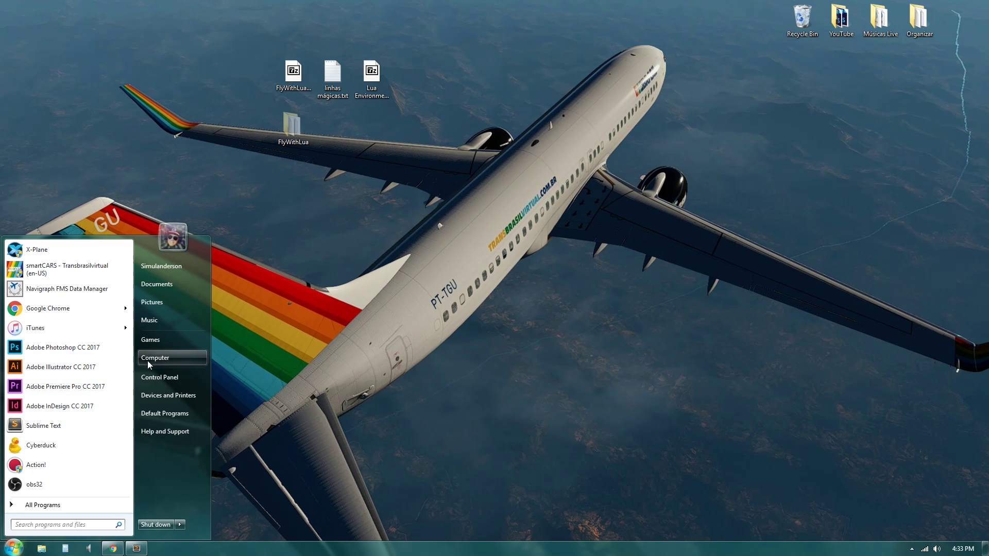
click(148, 361)
click(332, 169)
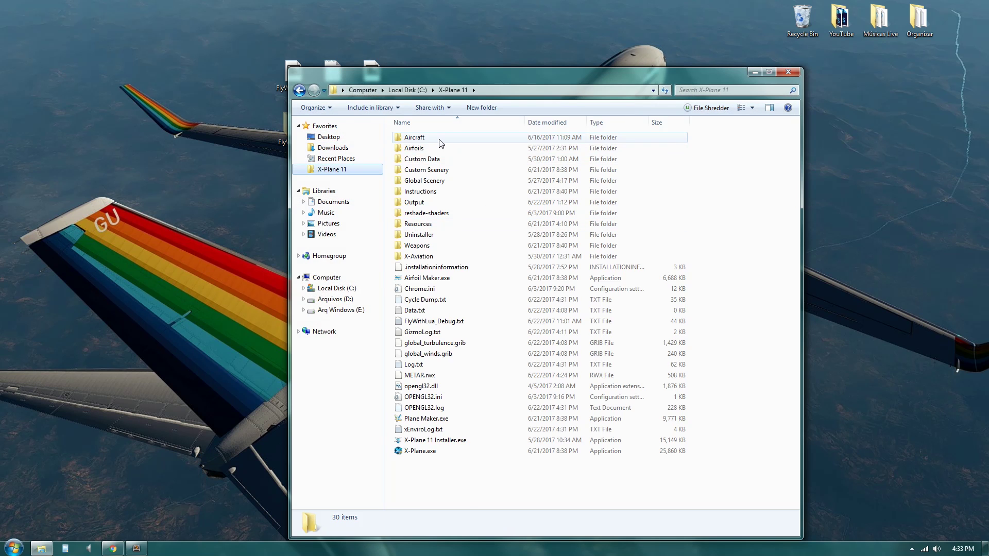
double_click(422, 224)
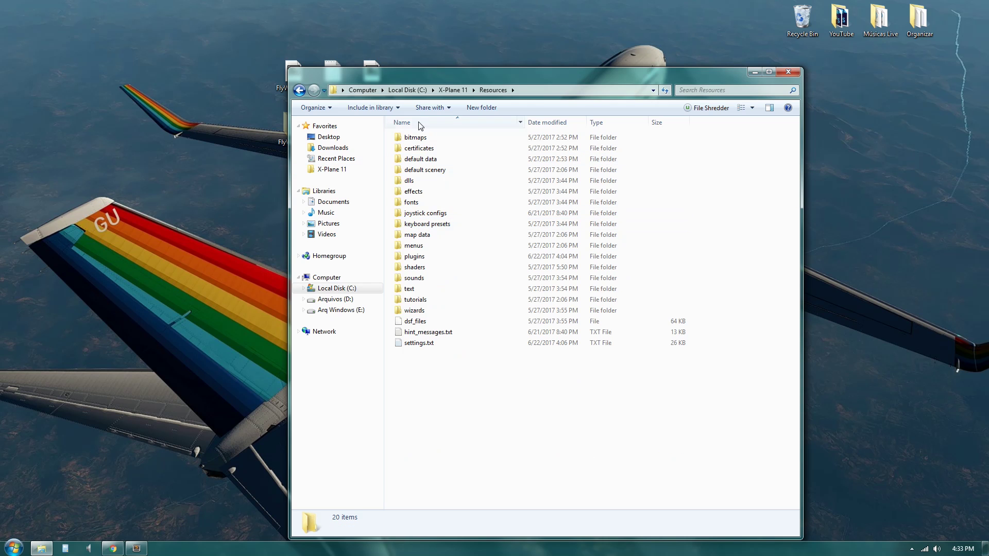
click(414, 256)
double_click(414, 256)
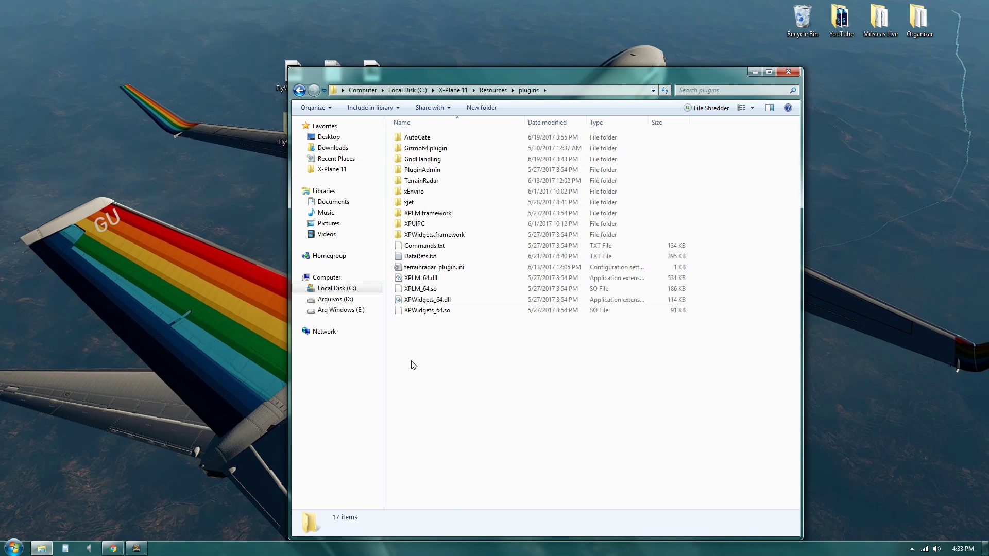
right_click(428, 350)
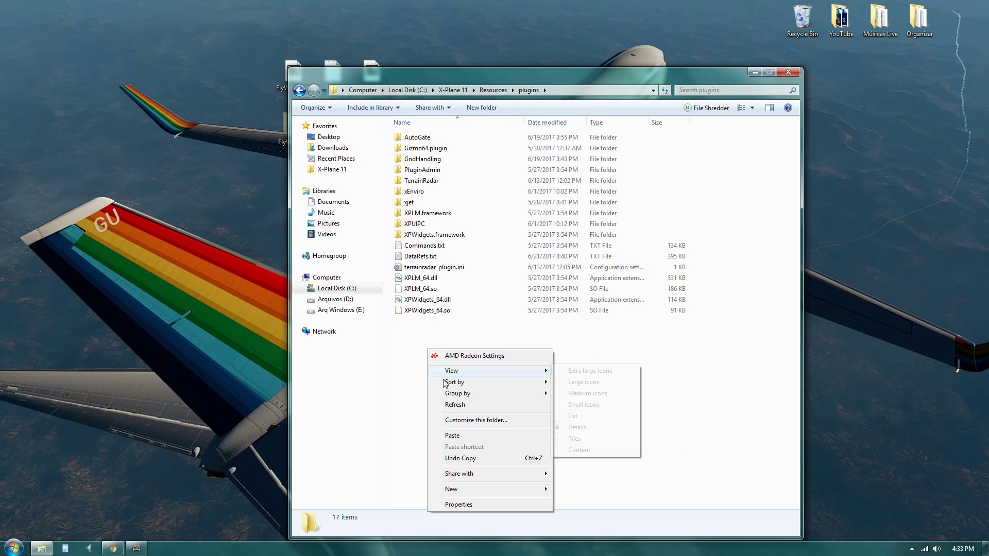
click(451, 435)
- Check the Scripts folder inside the installed FlyWithLua plugin for FPSboost.lua and return to the X-Plane 11 folder
double_click(441, 148)
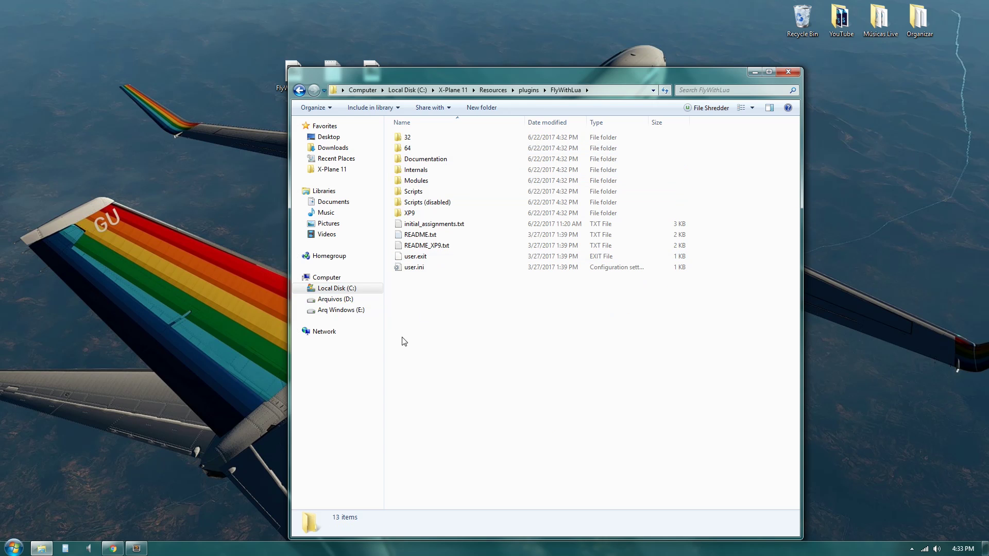
double_click(415, 192)
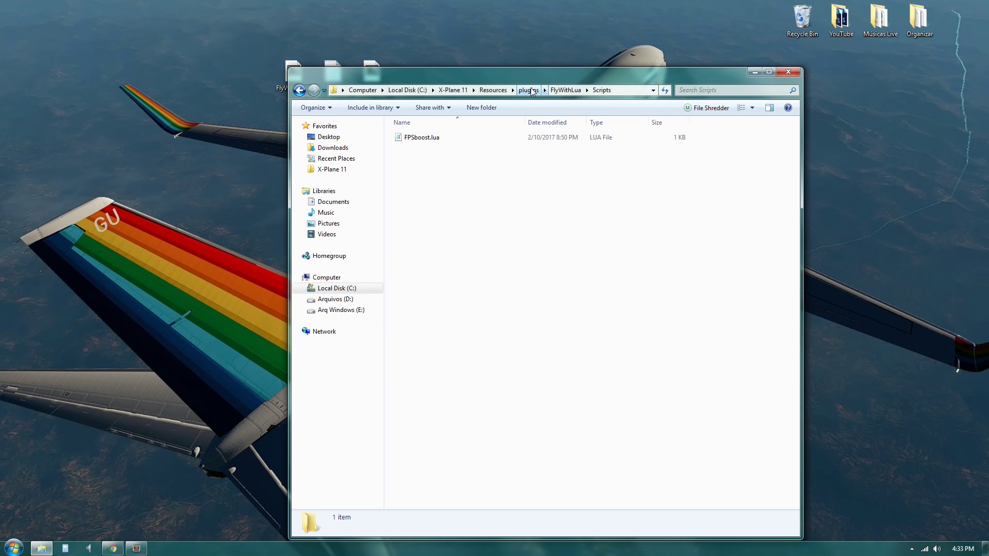
click(493, 90)
click(453, 90)
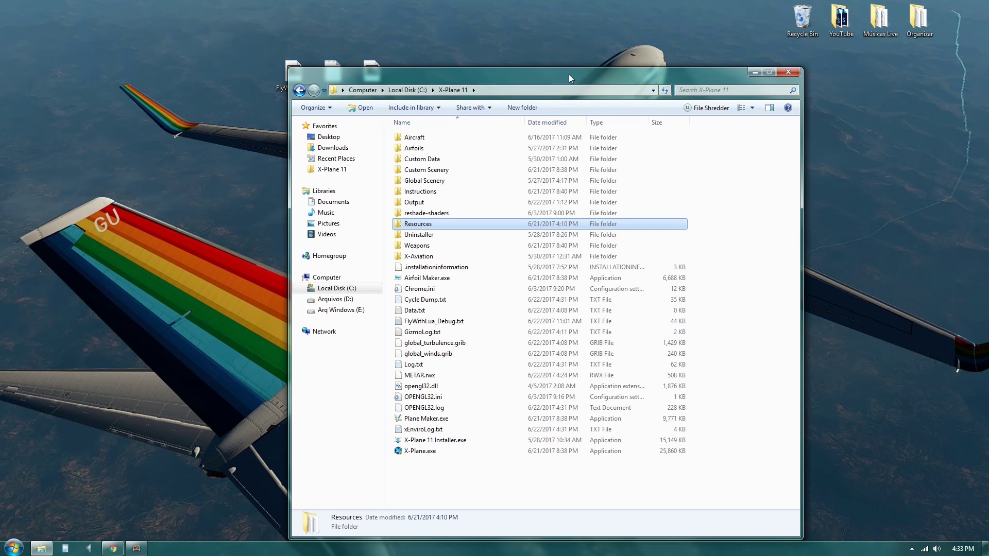
drag(569, 74, 700, 67)
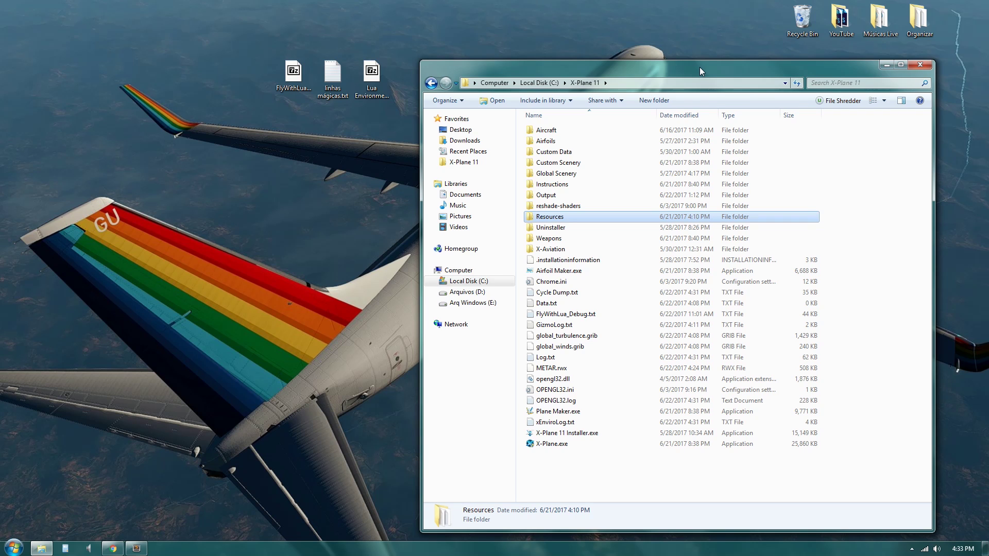
- Back up settings.txt from X-Plane 11's Resources folder by compressing it to settings.zip in the same folder
click(333, 78)
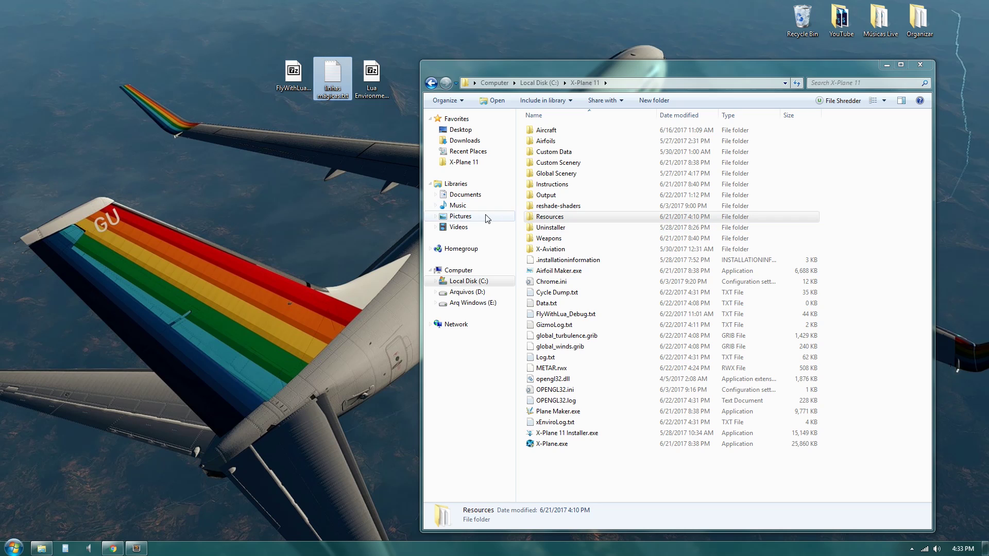
click(463, 162)
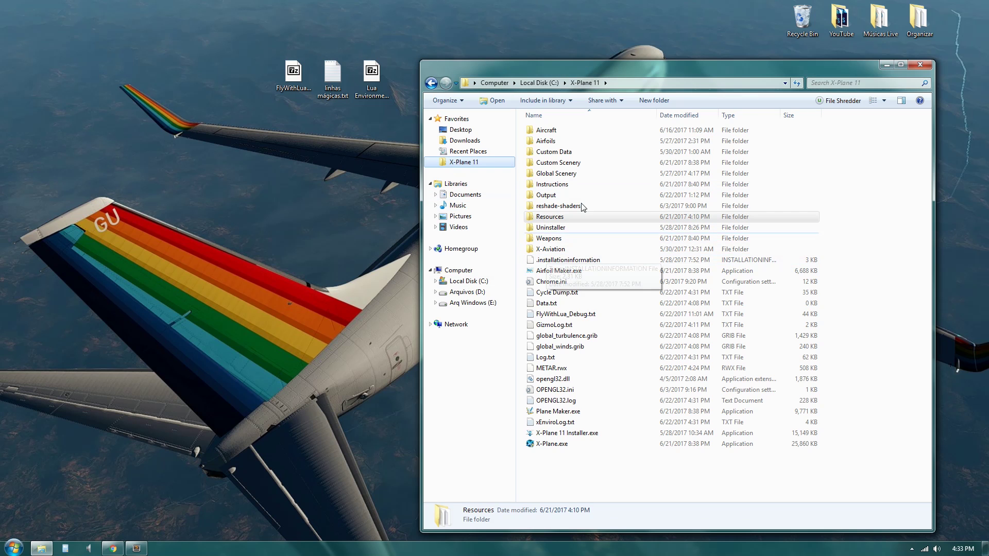
click(549, 218)
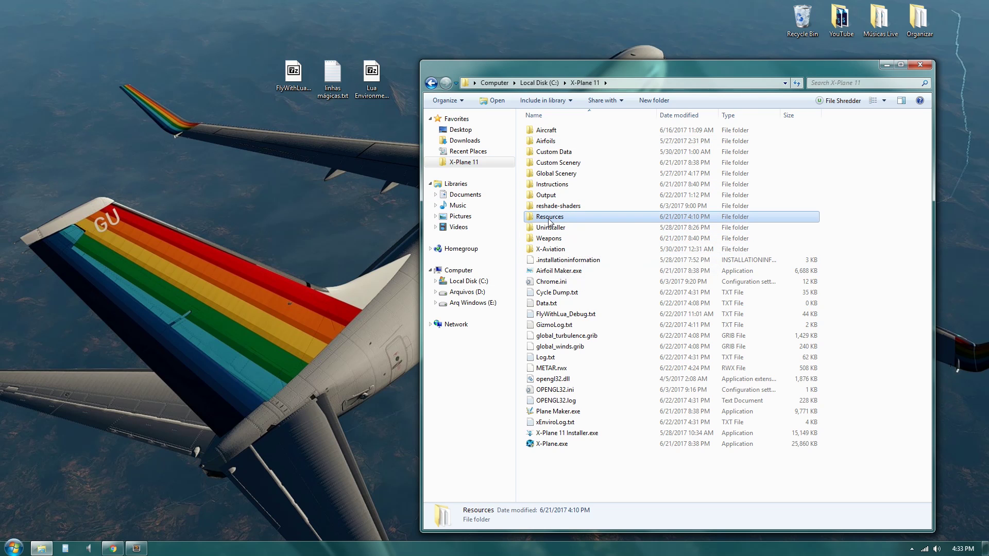
double_click(549, 220)
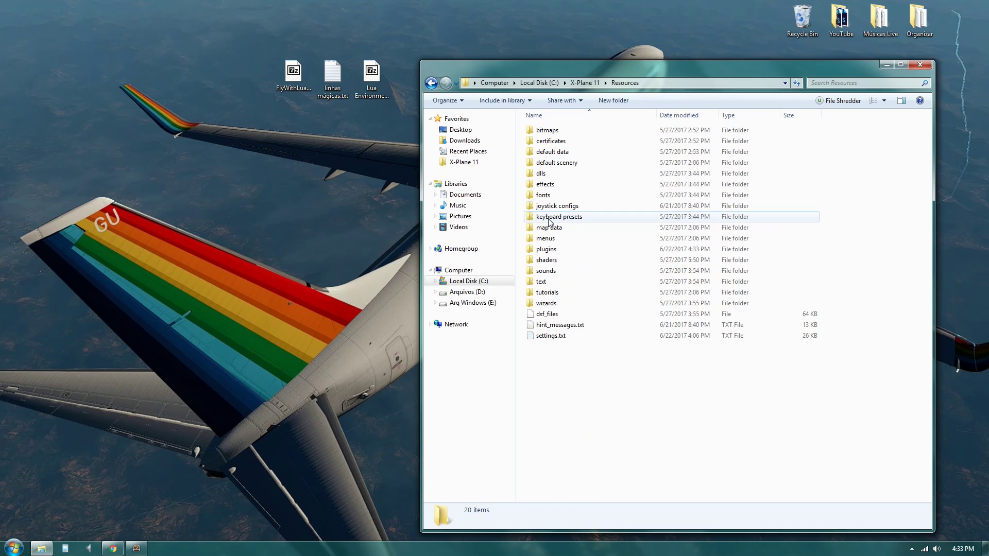
click(542, 337)
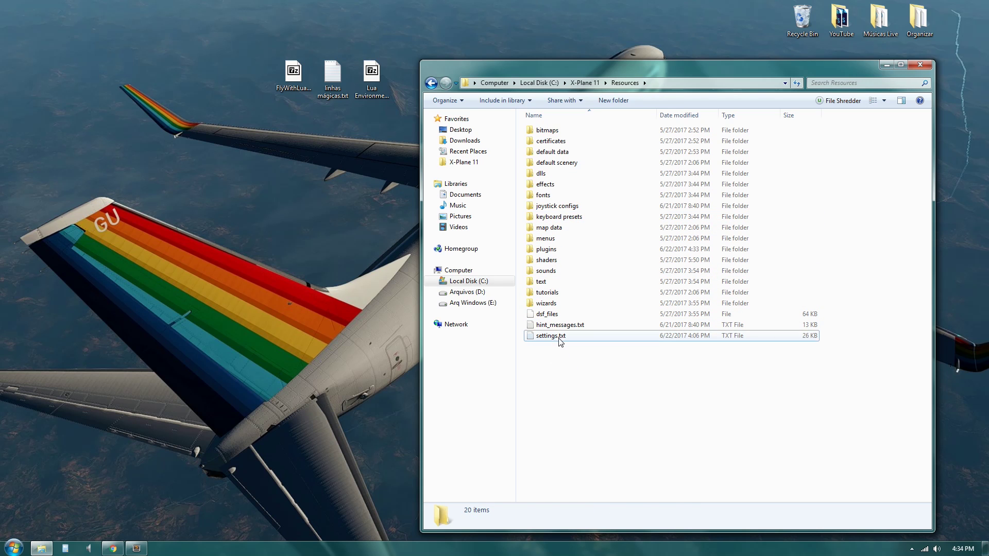
right_click(560, 337)
mouse_move(581, 372)
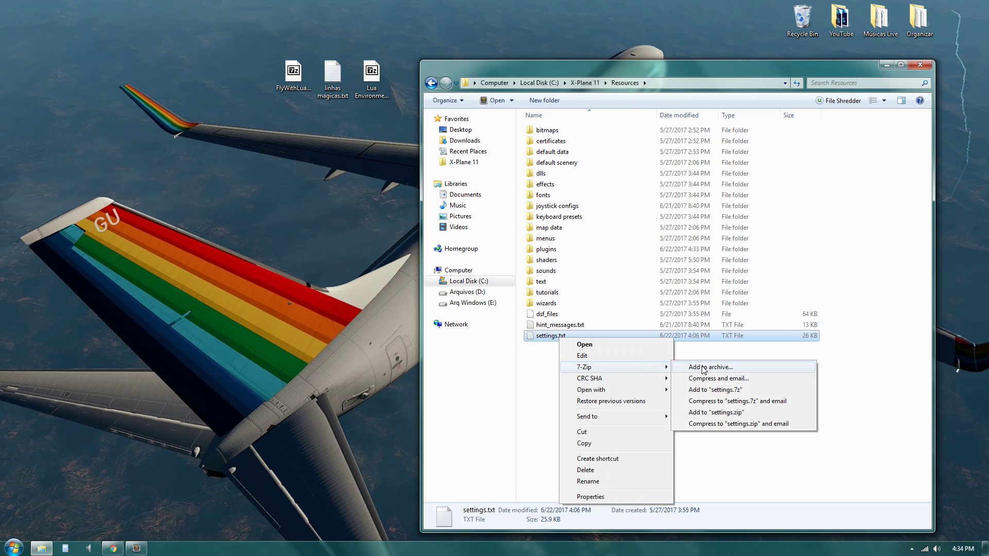
click(717, 413)
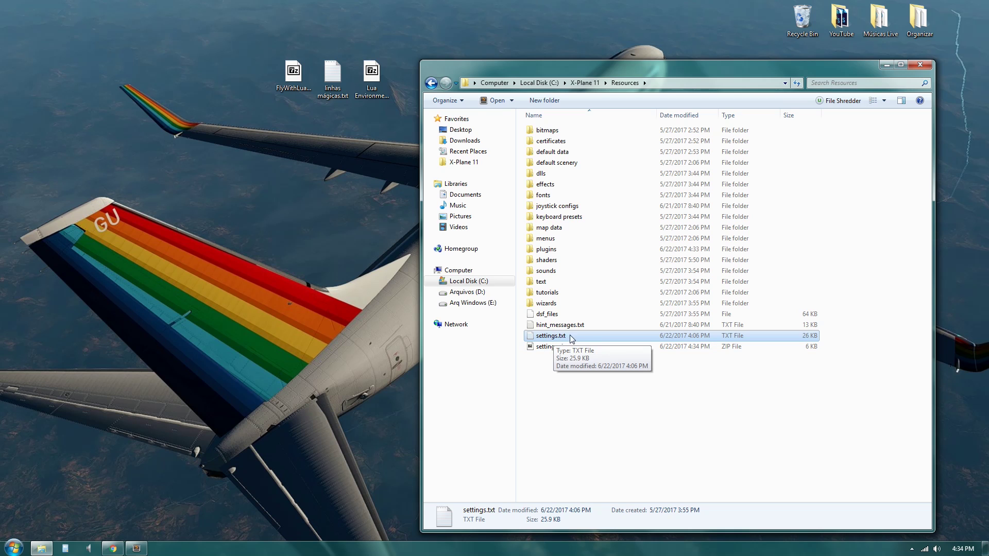
- Open settings.txt in Sublime Text and bring up the extended_dsfs lines in linhas mágicas.txt
drag(634, 70, 678, 56)
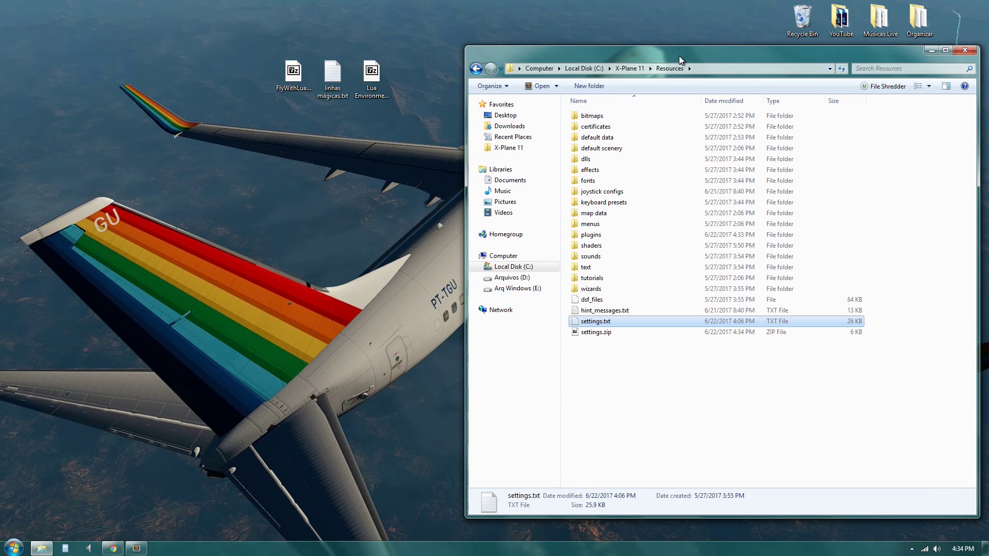
double_click(606, 322)
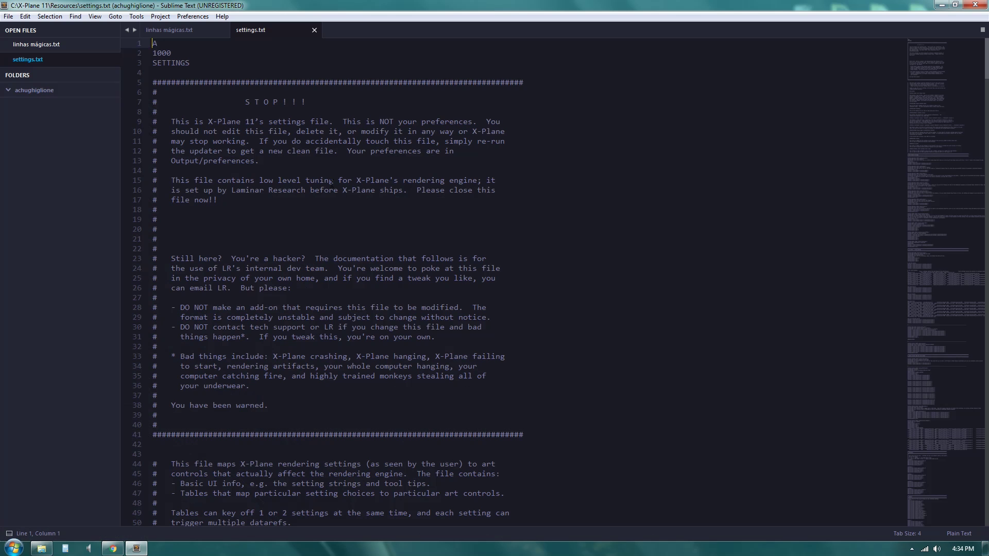
drag(481, 4, 457, 137)
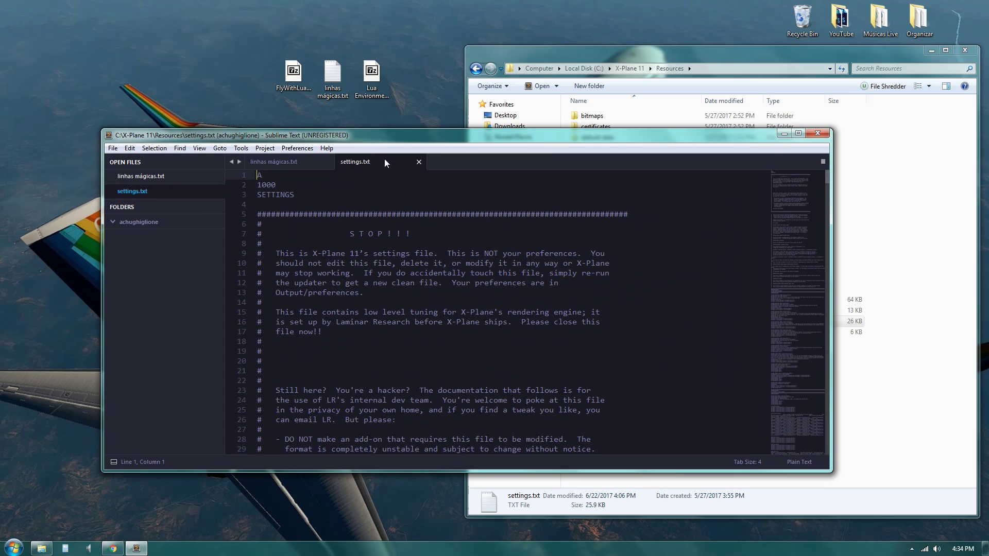
click(286, 162)
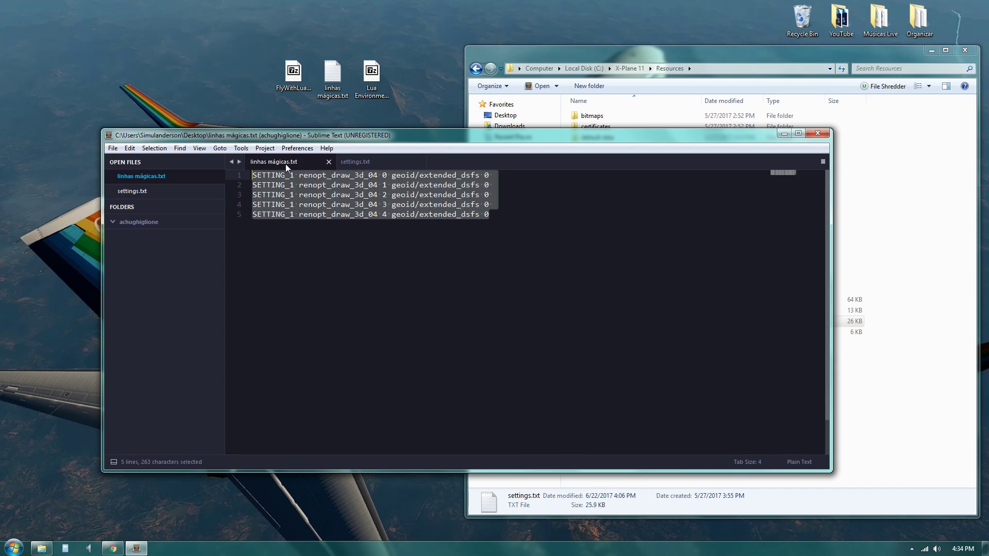
- Start a new line, separated by a blank one, after the last PRESET 4 setting at the end of settings.txt
click(375, 162)
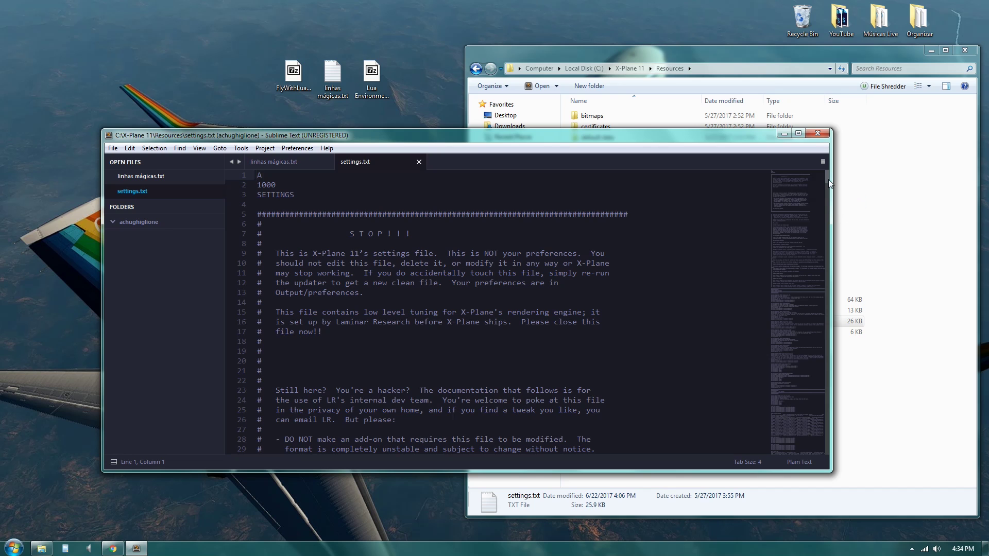
drag(808, 129, 804, 53)
drag(800, 104, 805, 434)
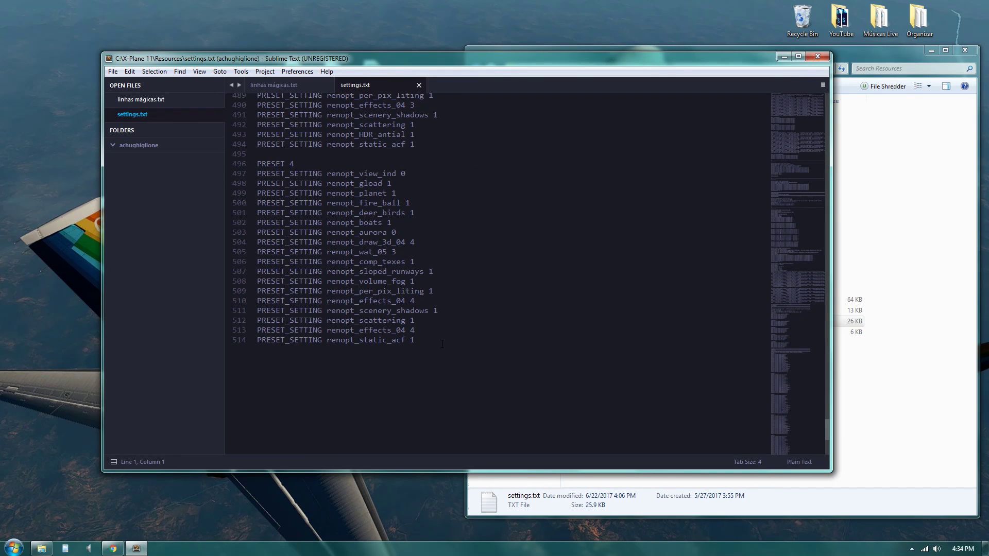
click(442, 344)
key(Return)
key(Return)
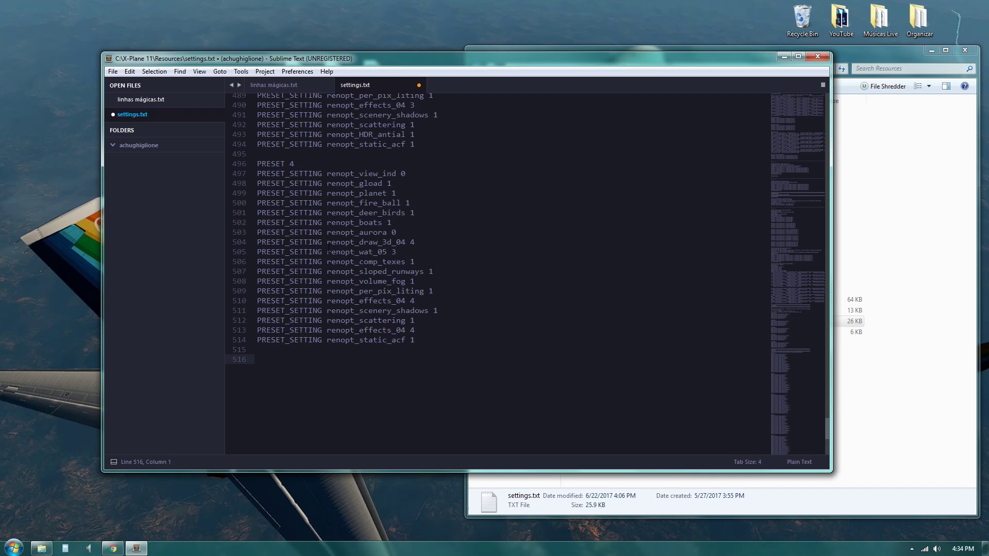
- Copy all five SETTING_1 extended_dsfs lines in linhas mágicas.txt, keeping the originals in that file
click(288, 87)
key(ctrl+a)
right_click(441, 116)
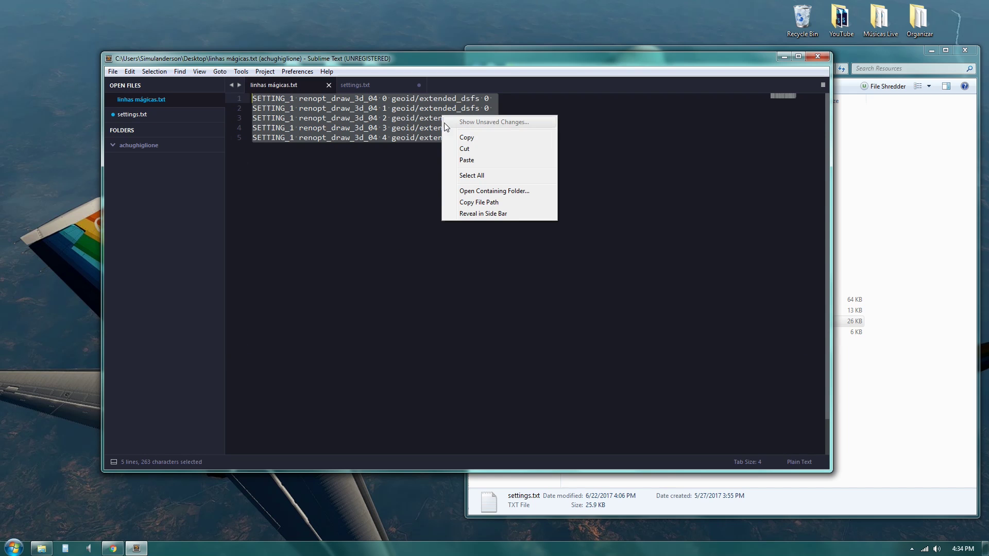
click(463, 149)
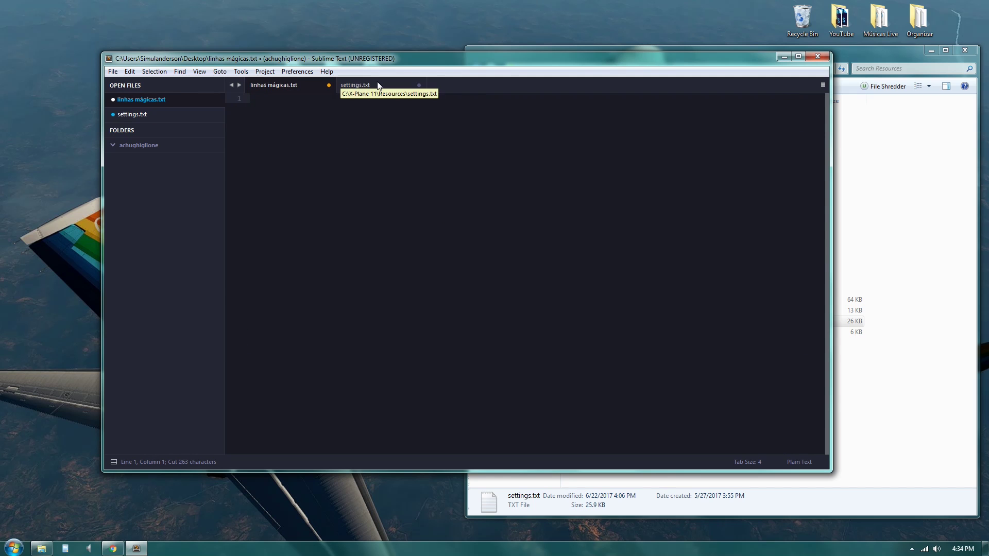
key(ctrl+z)
right_click(380, 131)
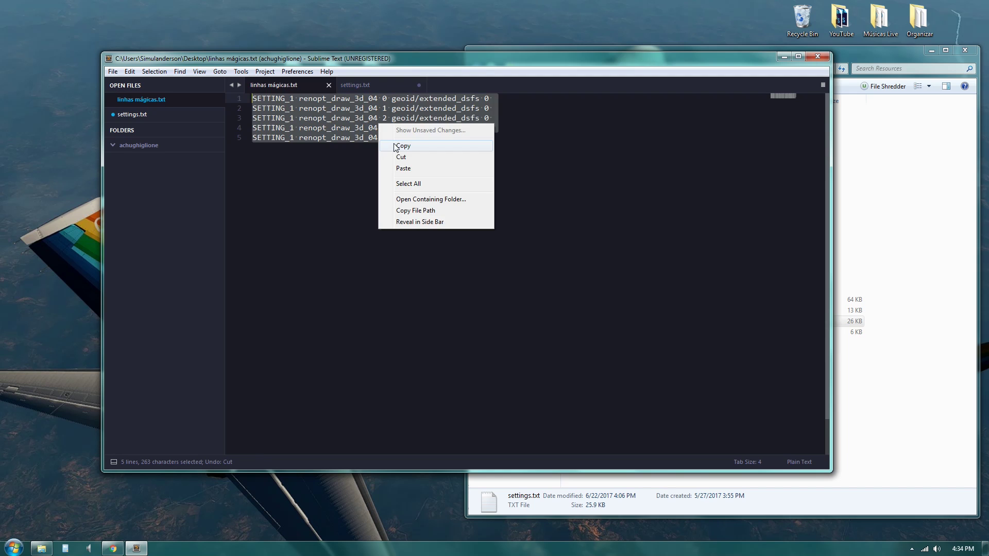
click(397, 147)
- Paste the copied extended_dsfs lines at the end of settings.txt and save the file
click(361, 85)
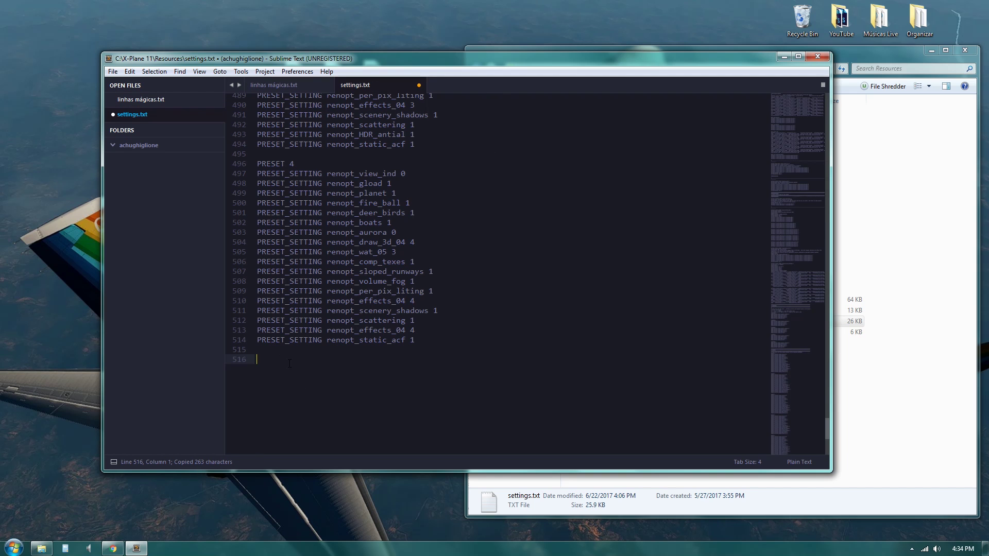
right_click(274, 358)
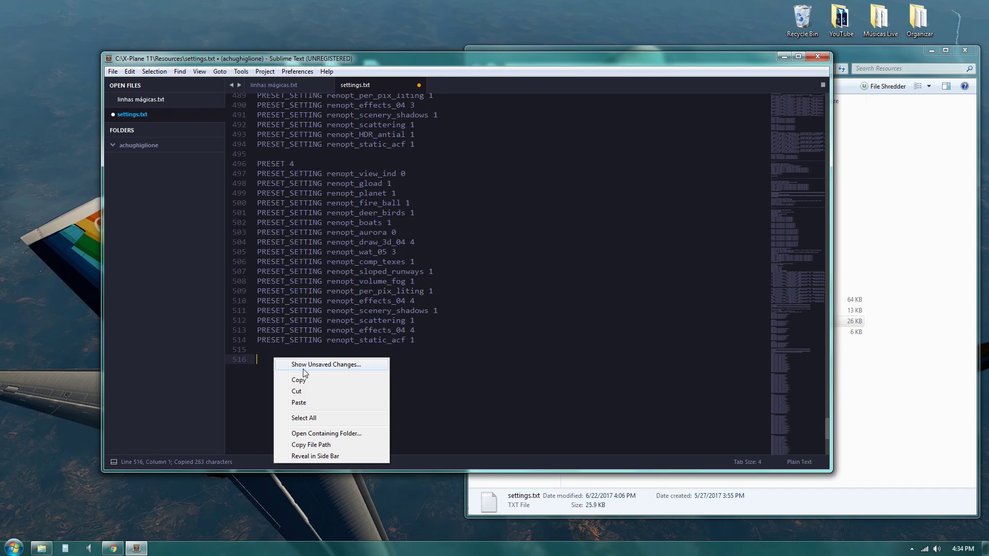
click(300, 401)
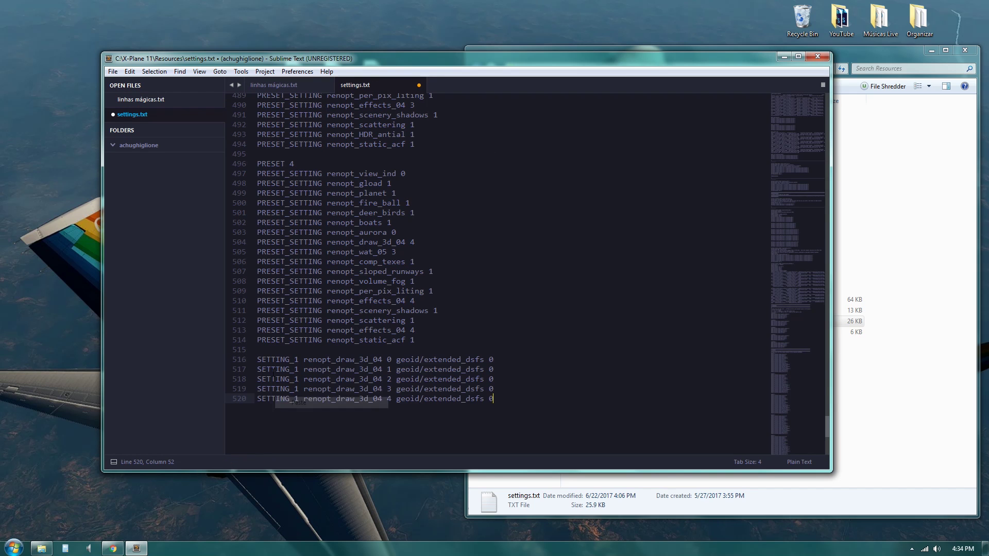
click(112, 71)
click(129, 151)
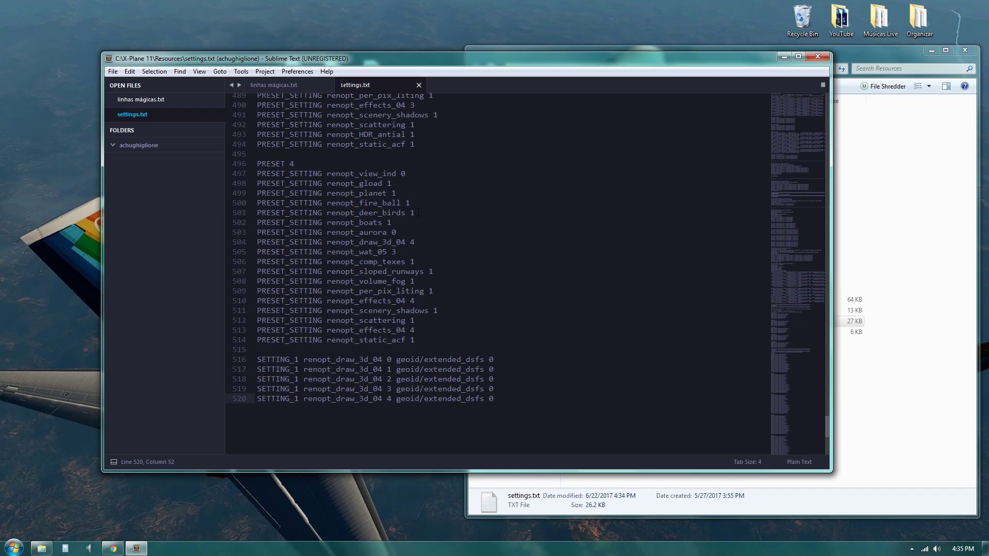
- Locate the renopt_deer_birds lines in the presets of settings.txt and set the one under PRESET 1 to 0
drag(418, 212, 256, 213)
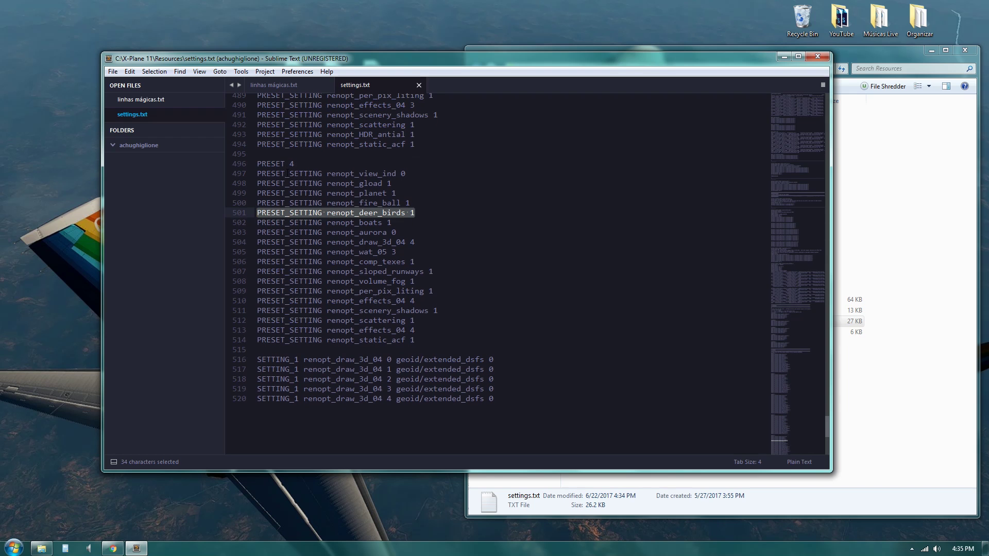
scroll(526, 274, up, 13)
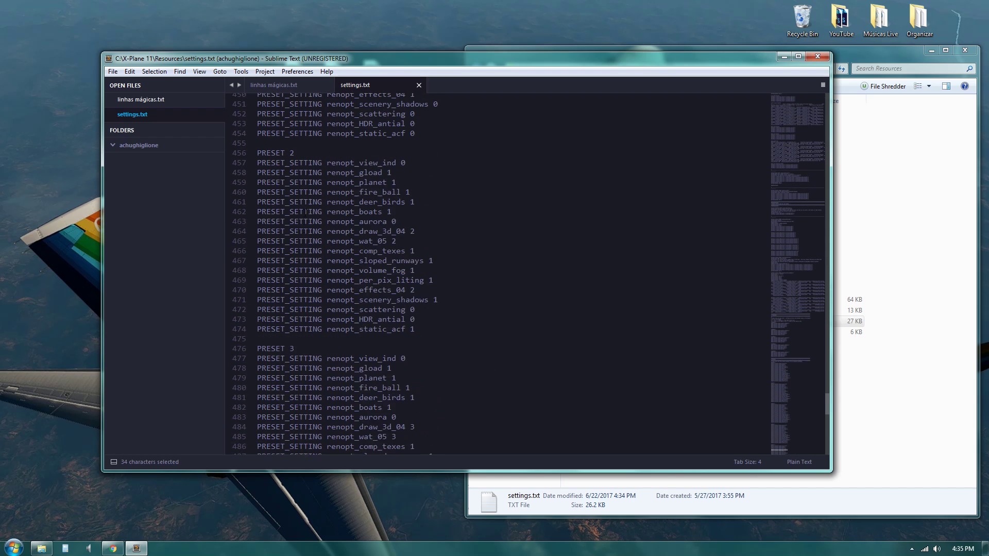
scroll(305, 212, up, 8)
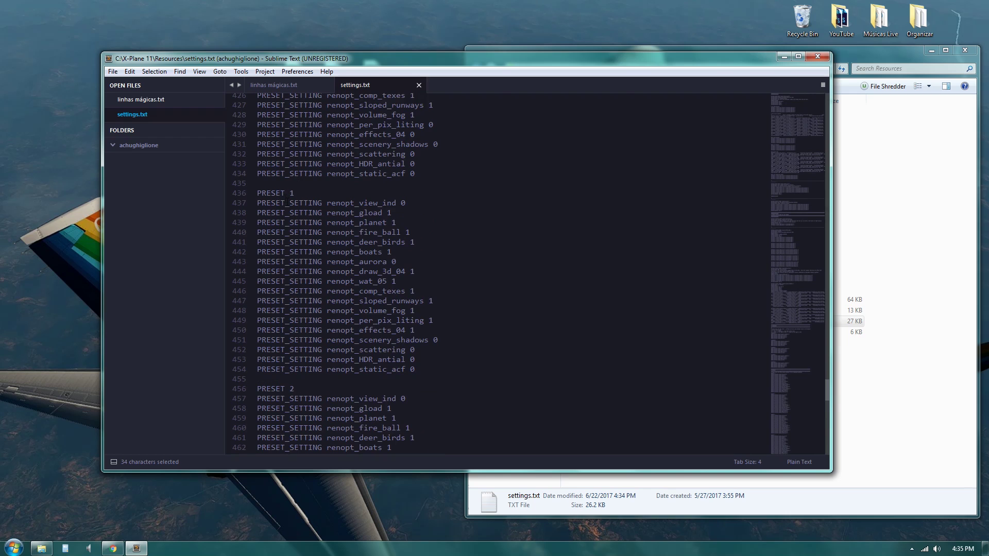
scroll(497, 273, up, 5)
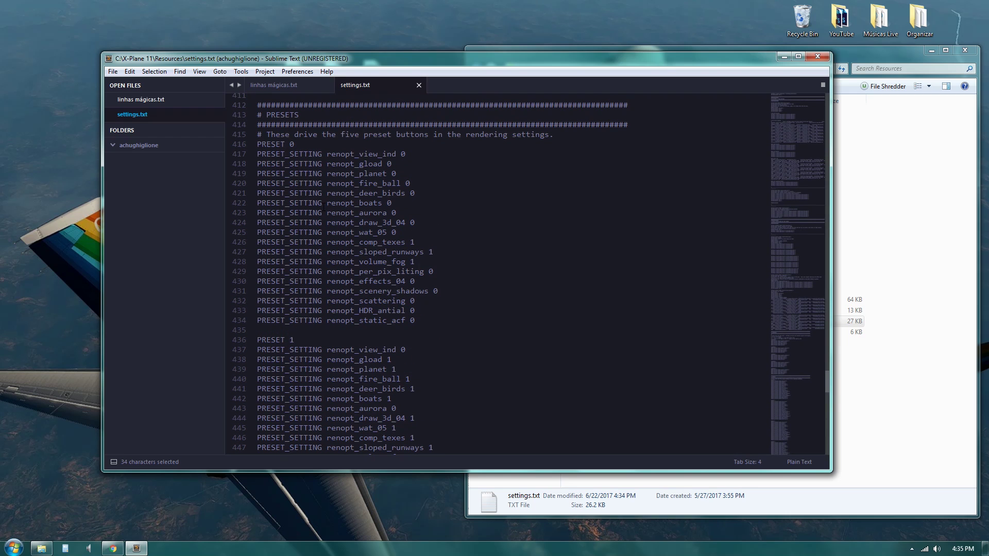
click(415, 193)
key(shift+Right)
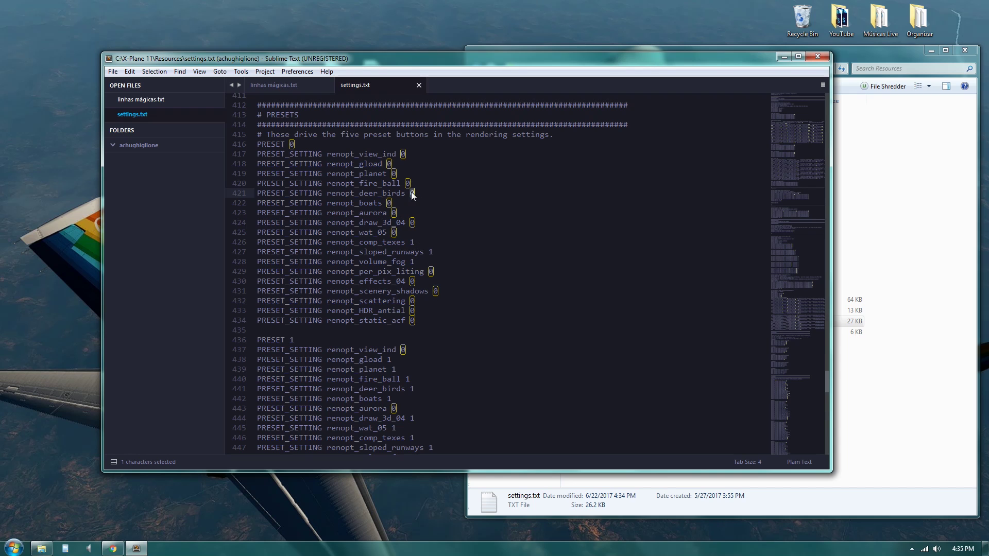
scroll(428, 289, down, 3)
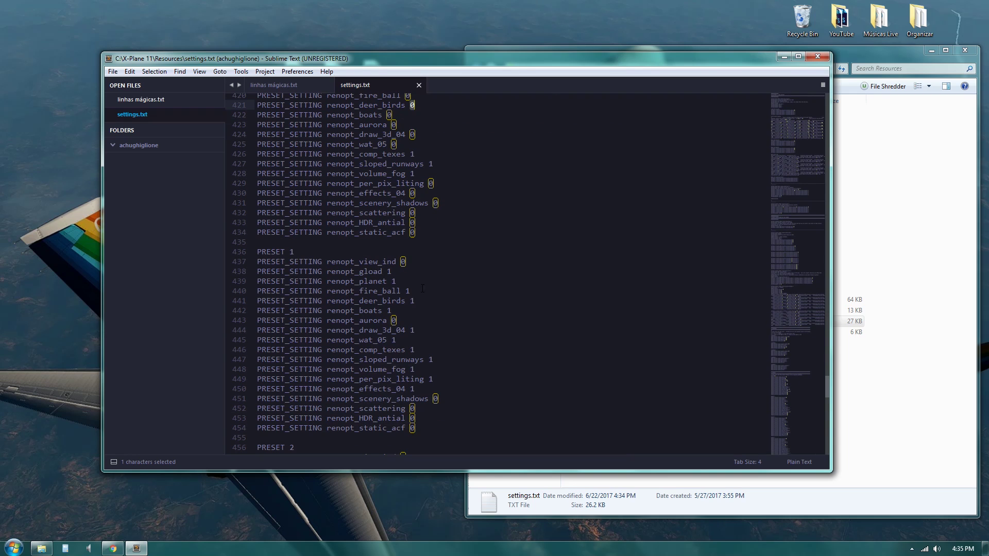
click(420, 300)
key(shift+Left)
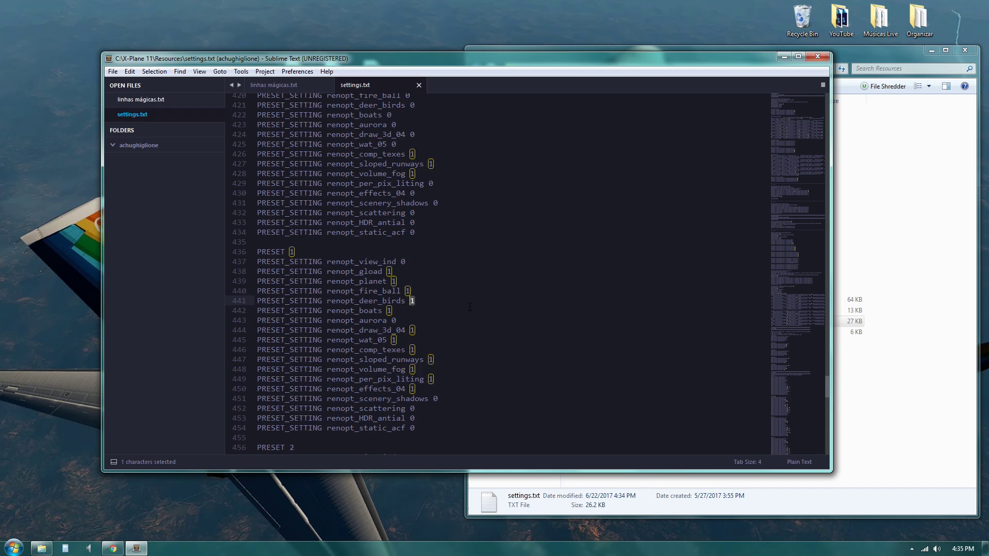
text(0)
- Set renopt_deer_birds to 0 under PRESET 2
scroll(463, 294, down, 1)
scroll(463, 294, down, 4)
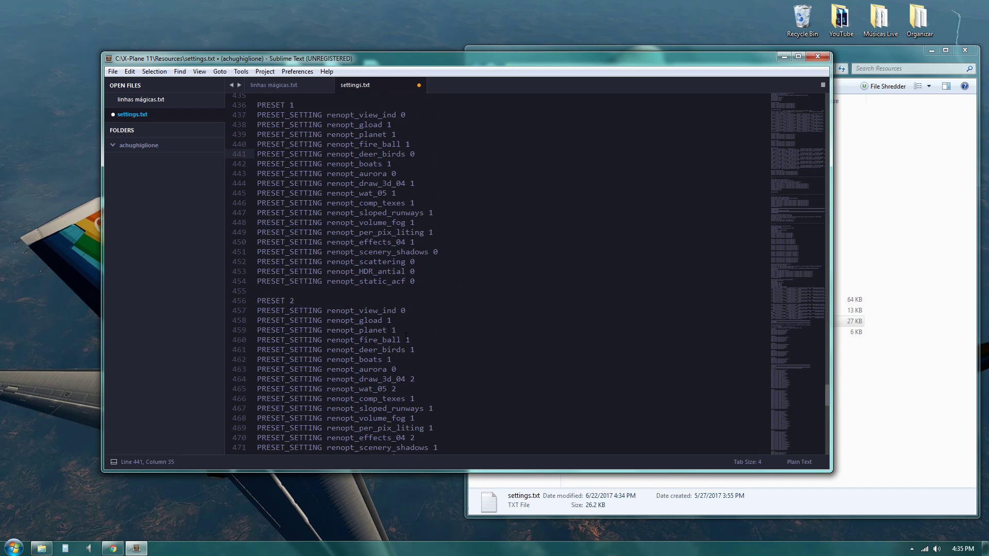
click(418, 349)
key(shift+Left)
text(0)
- Set renopt_deer_birds to 0 under PRESET 3 and PRESET 4
scroll(425, 348, down, 8)
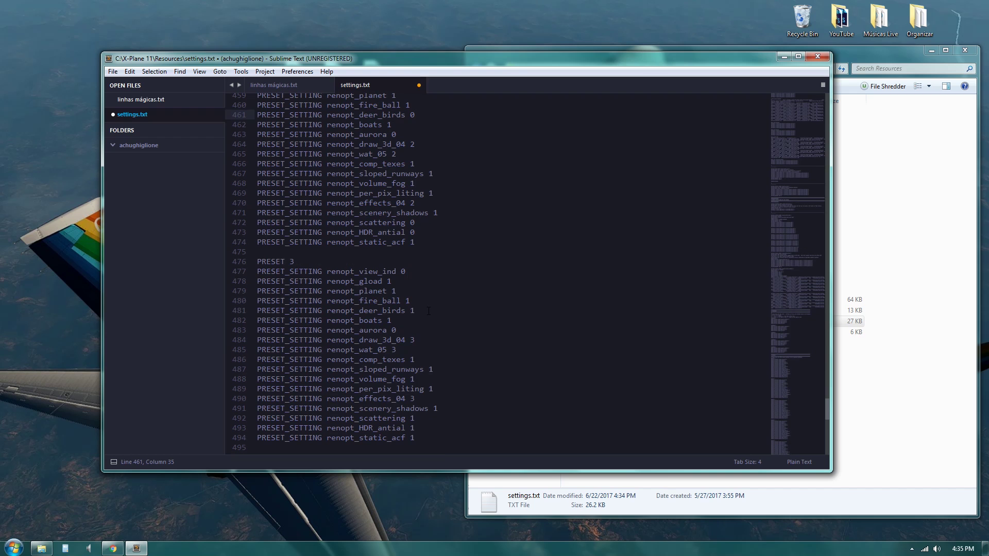
click(428, 311)
key(shift+Left)
text(0)
scroll(422, 319, down, 5)
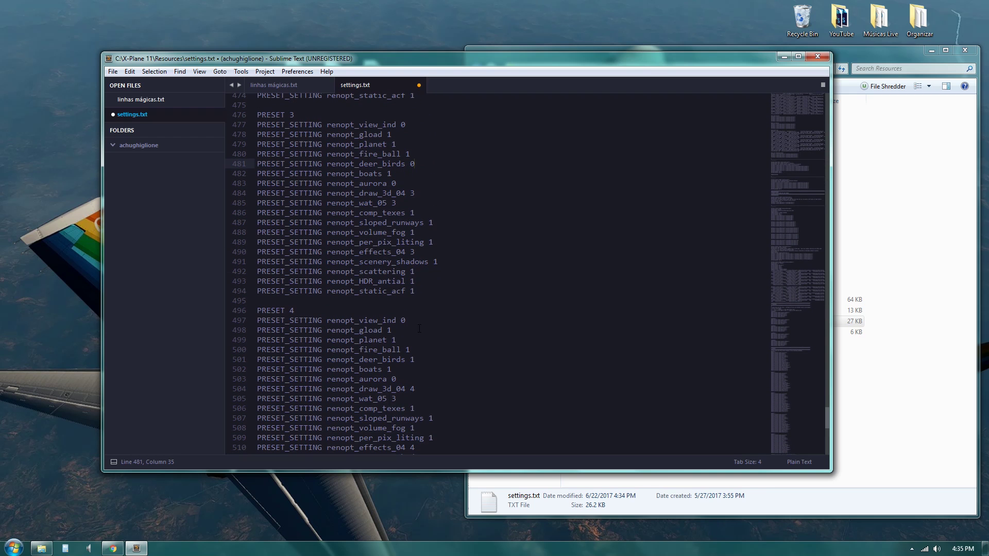
click(420, 358)
key(BackSpace)
text(0)
- Save the edited settings.txt and close the text editor
scroll(432, 352, down, 8)
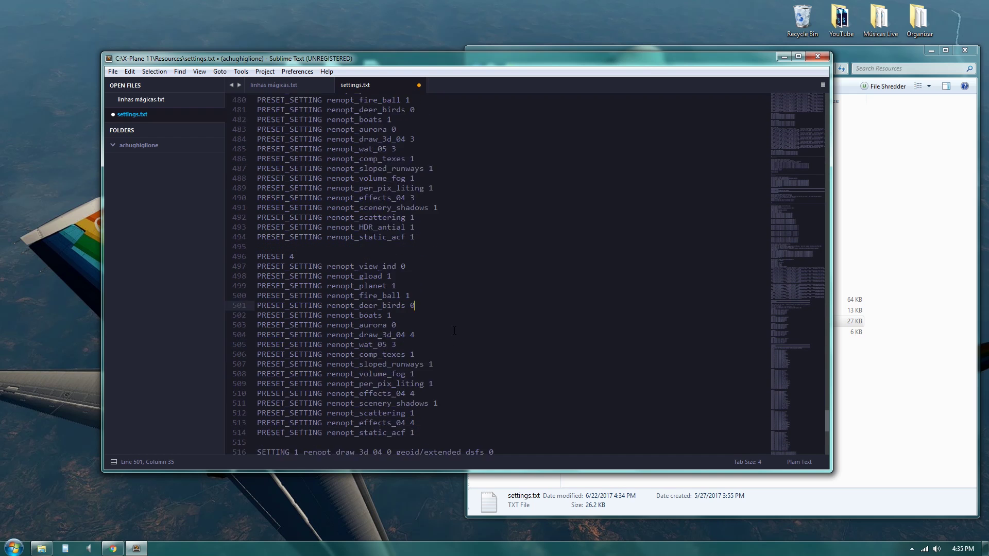
click(113, 71)
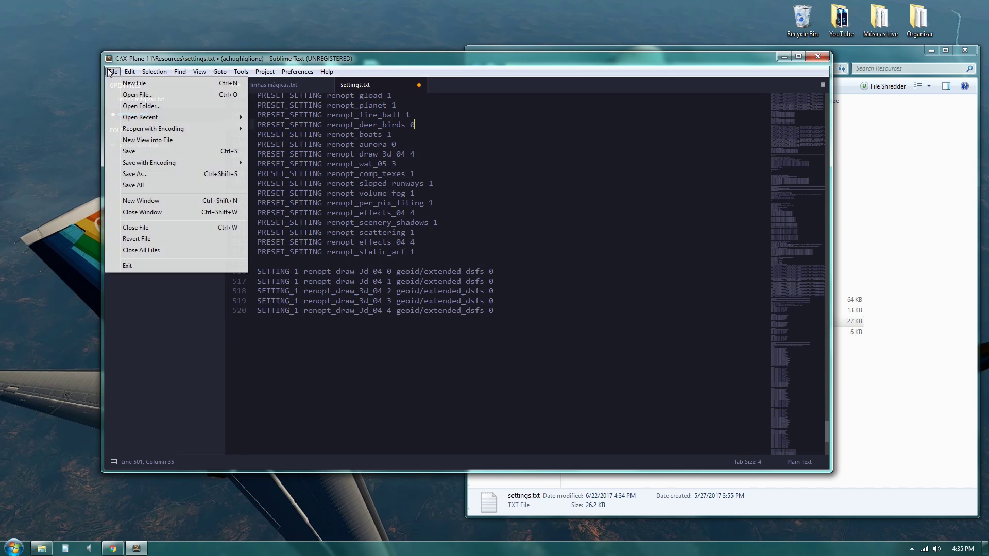
click(129, 150)
key(alt+F4)
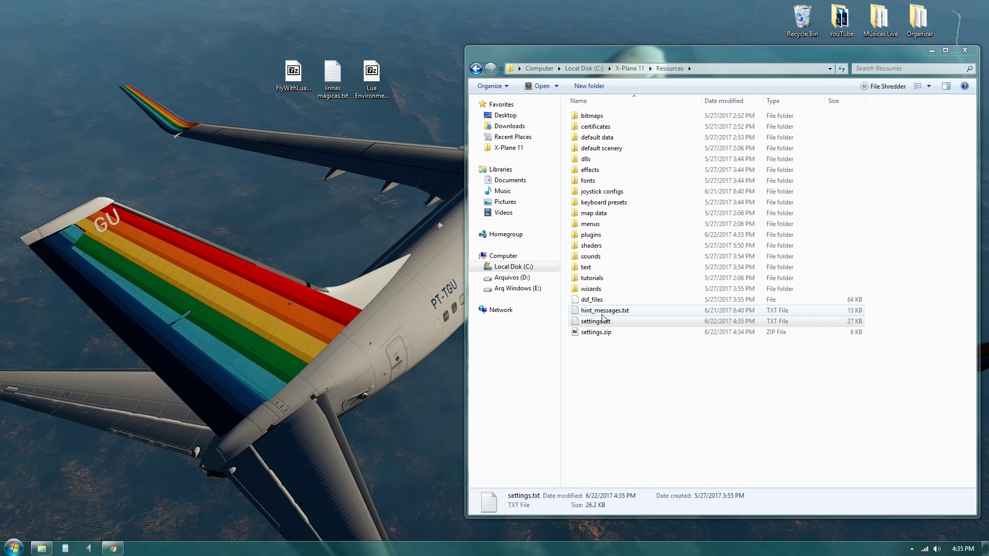
- Close the Resources folder window and launch X-Plane
click(965, 50)
click(13, 548)
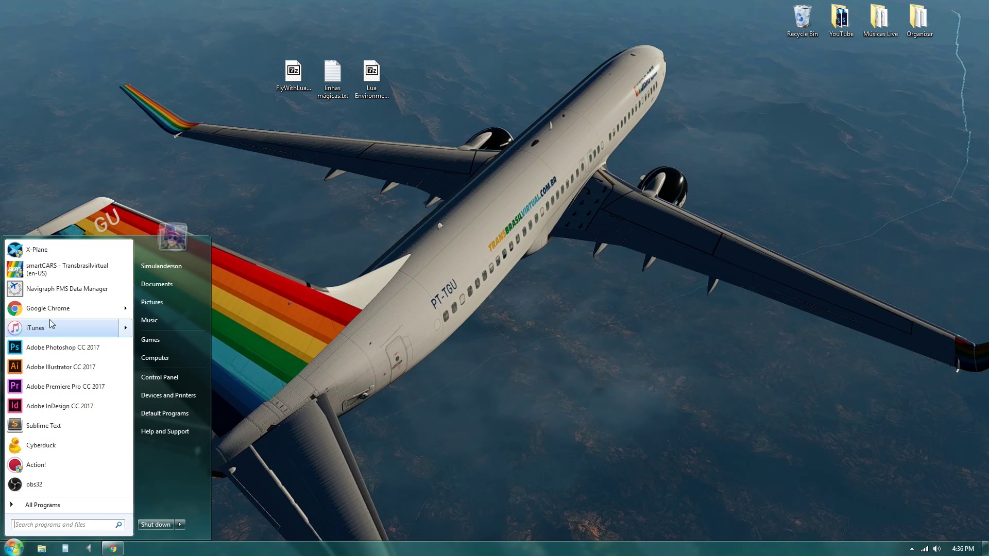
click(67, 250)
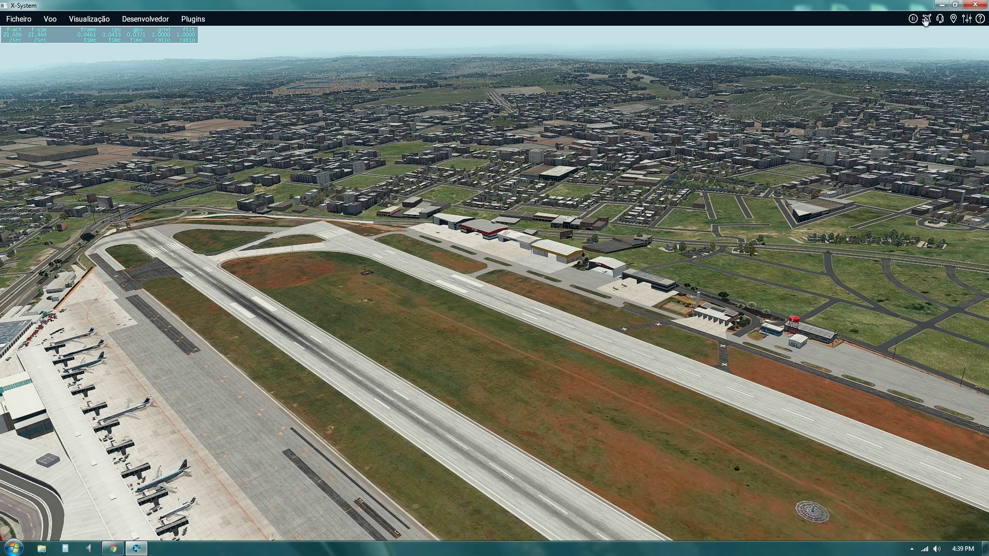
- Lower Número de Objetos no Mundo to Médio in X-Plane's graphics settings and return to the simulator view
click(924, 20)
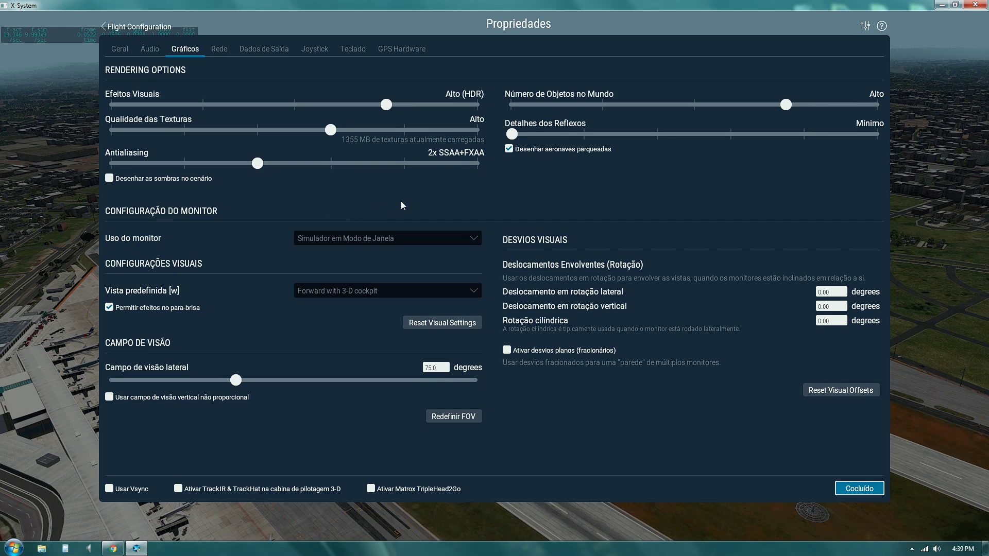
drag(786, 104, 695, 103)
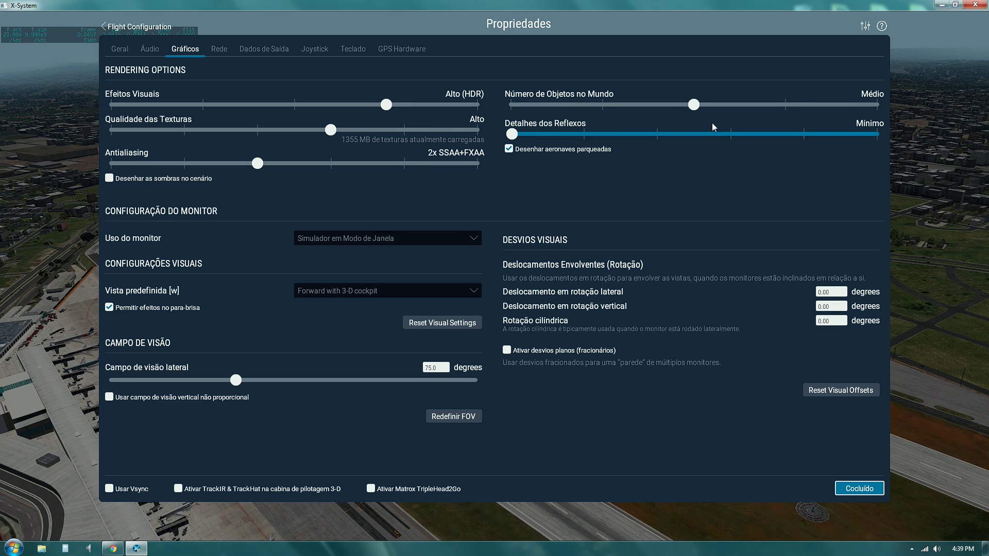
key(Escape)
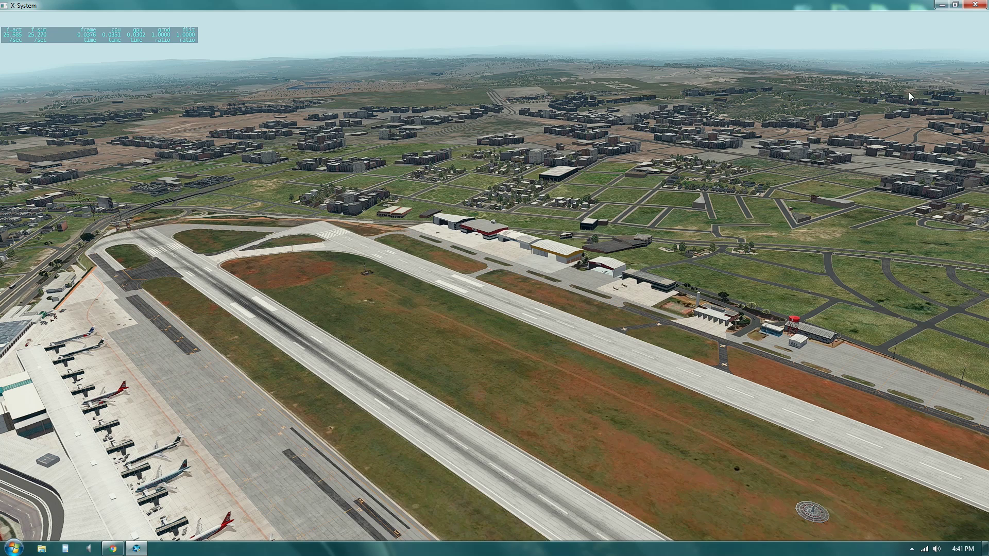
- Try Qualidade das Texturas at Máximo in the graphics settings, restore it to Alto and return to the simulator view
key(ctrl+comma)
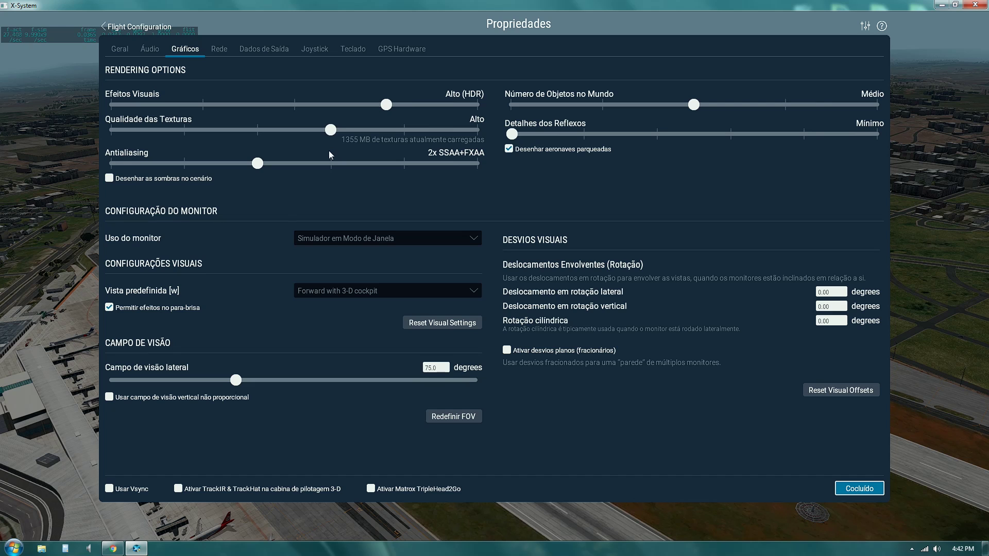
drag(331, 130, 404, 130)
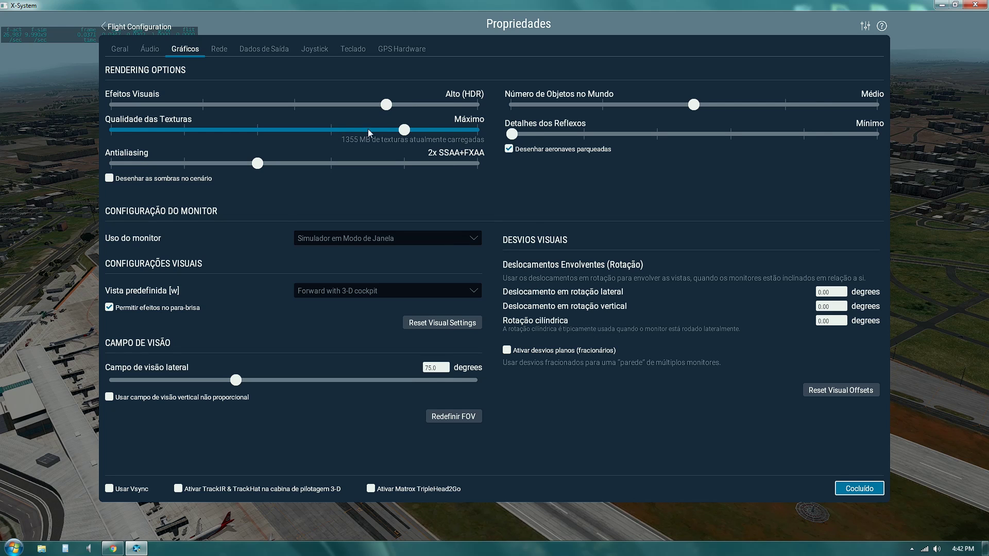
click(336, 129)
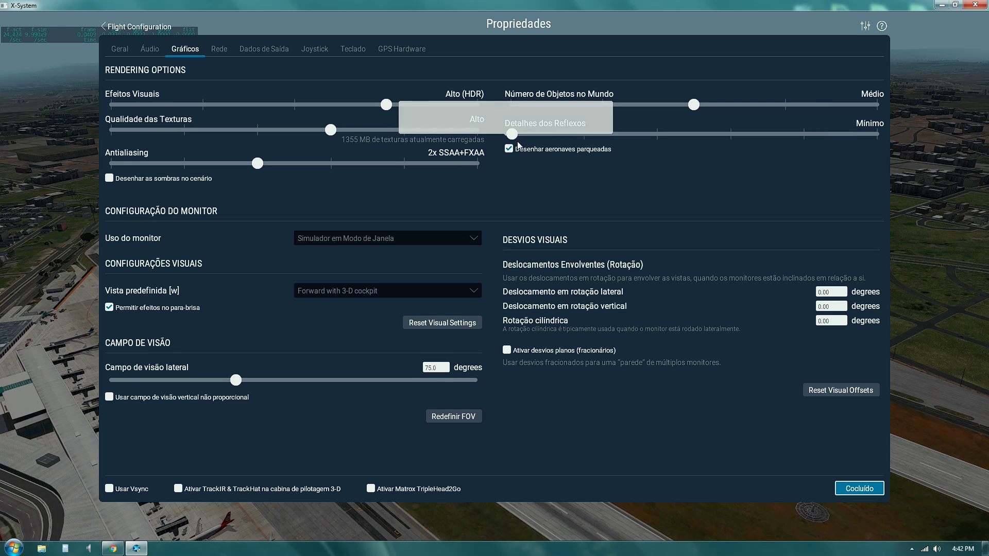
mouse_move(509, 135)
mouse_down()
mouse_move(863, 135)
mouse_move(500, 127)
mouse_up()
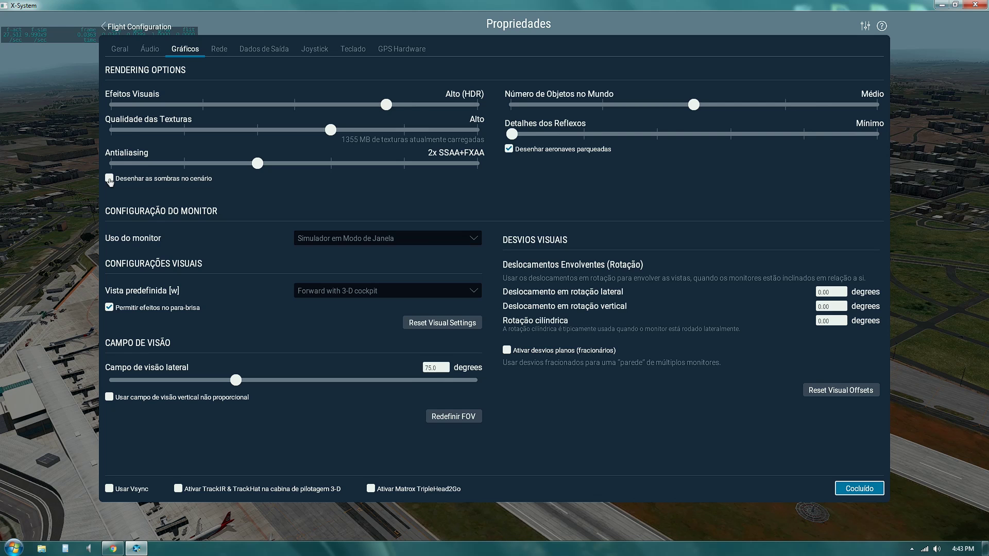
key(Escape)
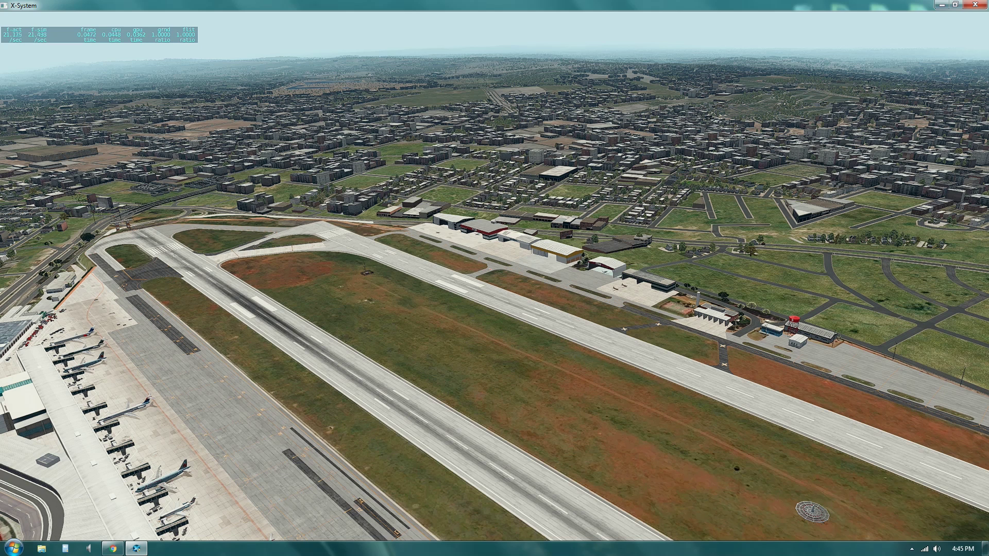
- Switch to Chrome and bring up the already open YouTube channel page
key(alt+Tab)
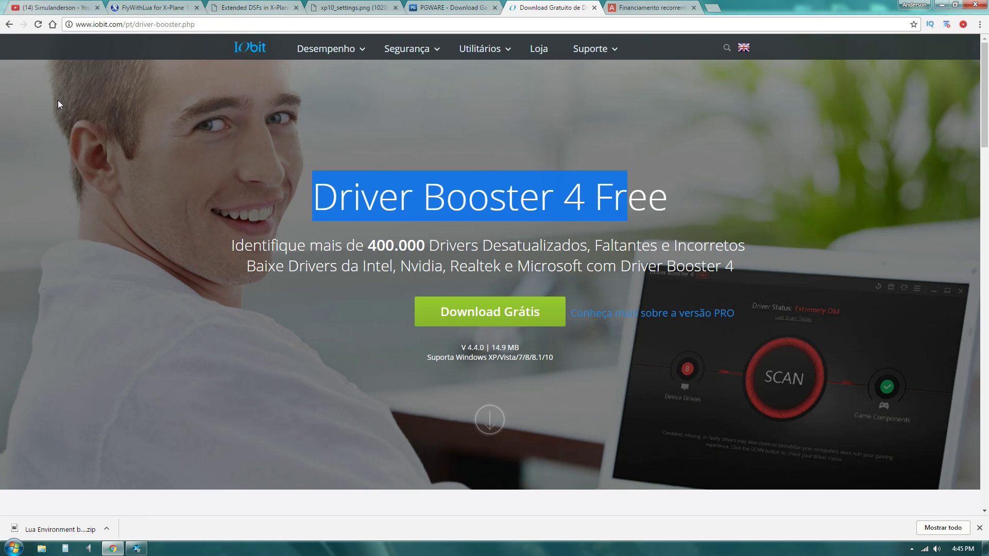
click(56, 8)
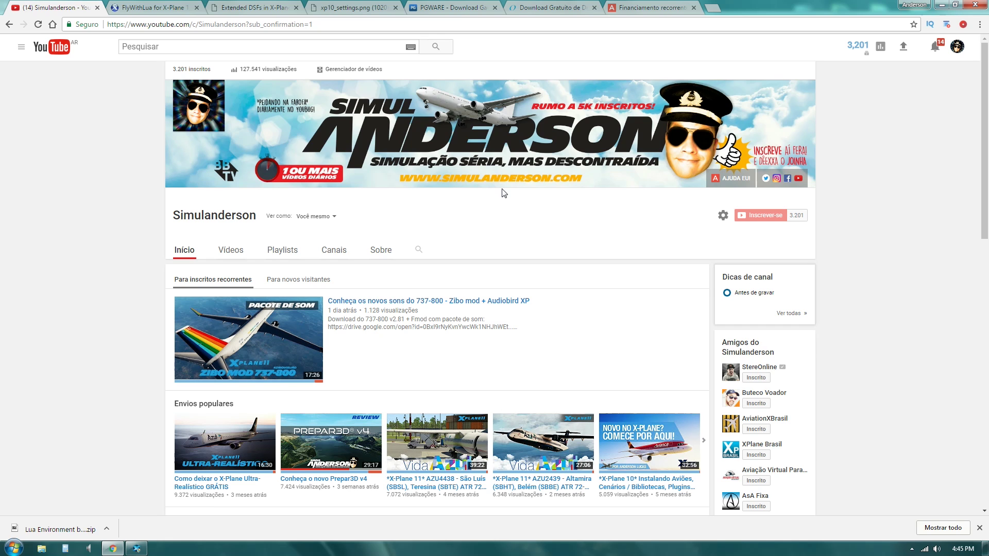
- Bring up the channel's APOIA.se campaign page and look over its current goal and the R$ 5, R$ 30 and R$ 500 rewards
click(657, 7)
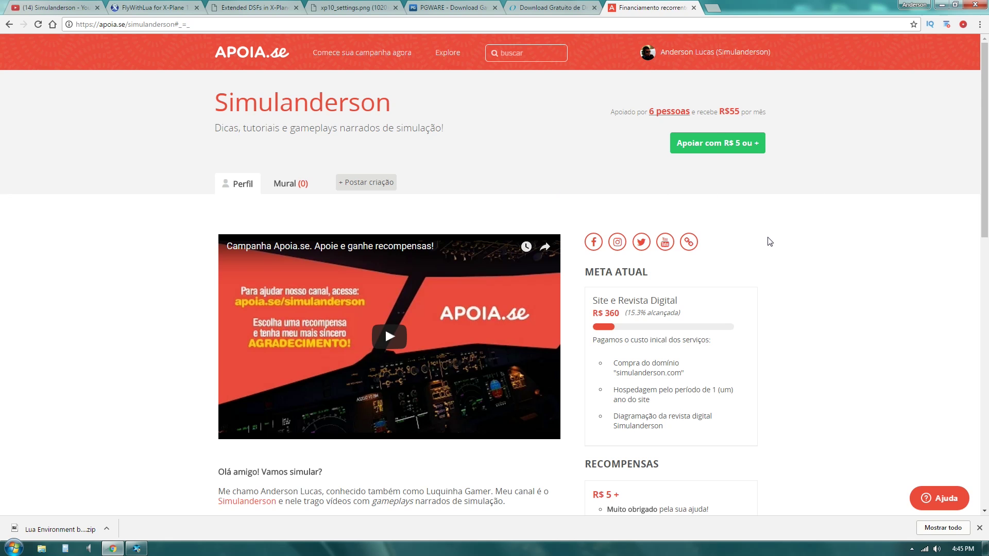
scroll(770, 241, down, 5)
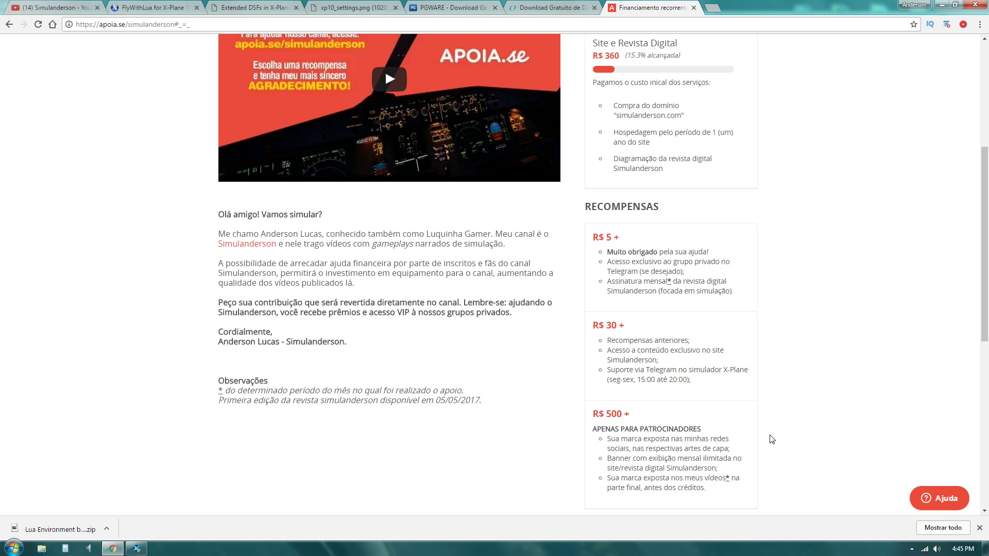
scroll(771, 438, up, 5)
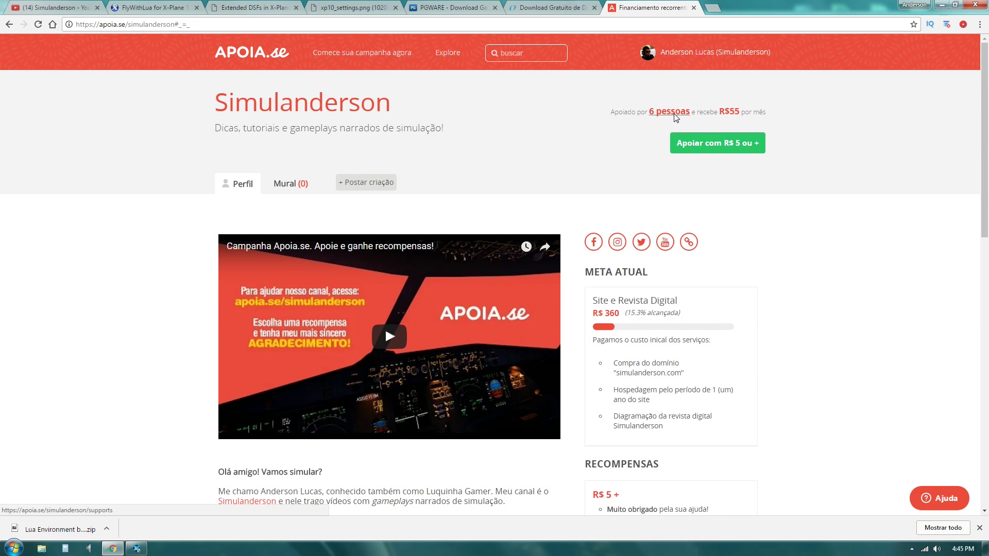
- View the list of people supporting the campaign and return to the campaign page
click(675, 117)
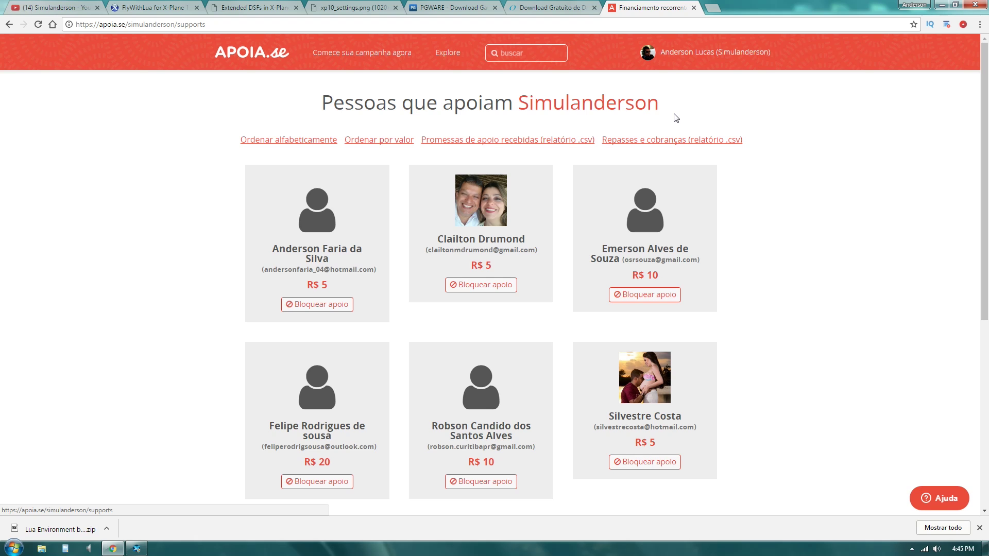
mouse_move(676, 55)
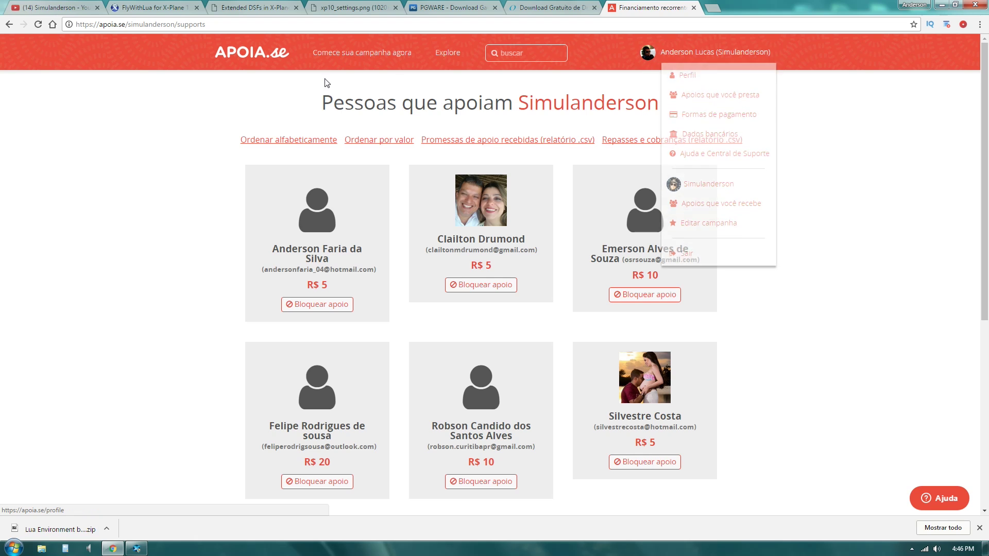
click(9, 25)
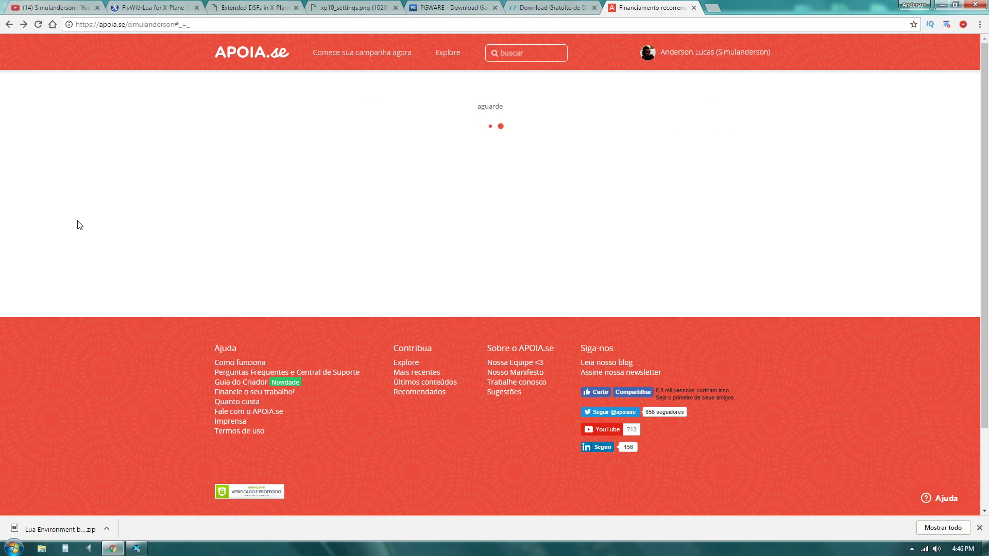